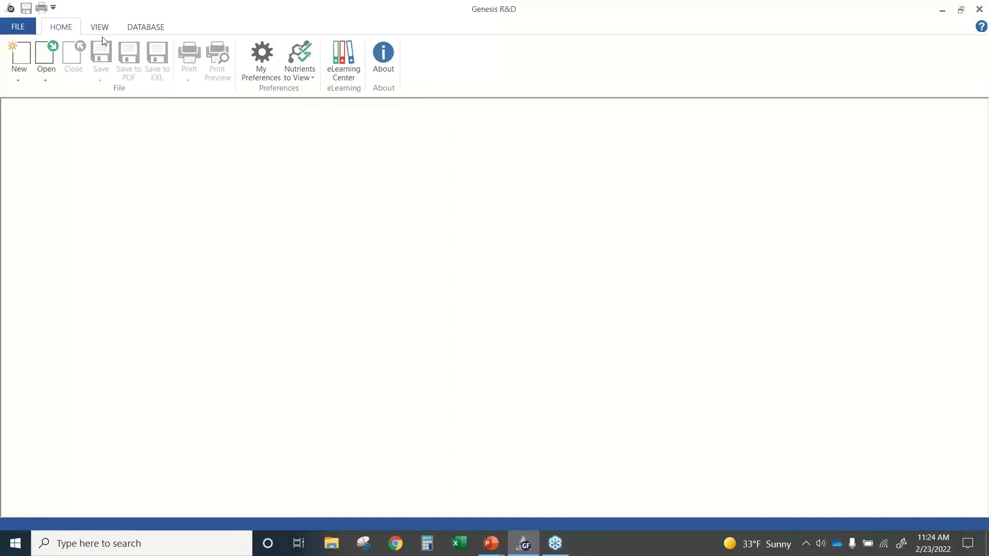
- Look through the full list of built-in and custom nutrient sets available under Nutrients to View
{"action": "left_click", "coordinate": [308, 77]}
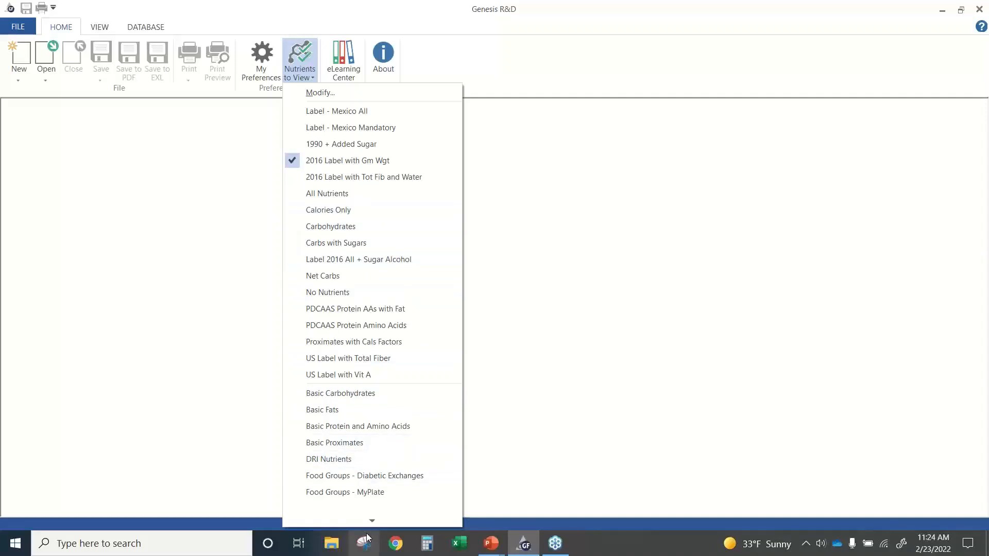
{"action": "mouse_move", "coordinate": [372, 522]}
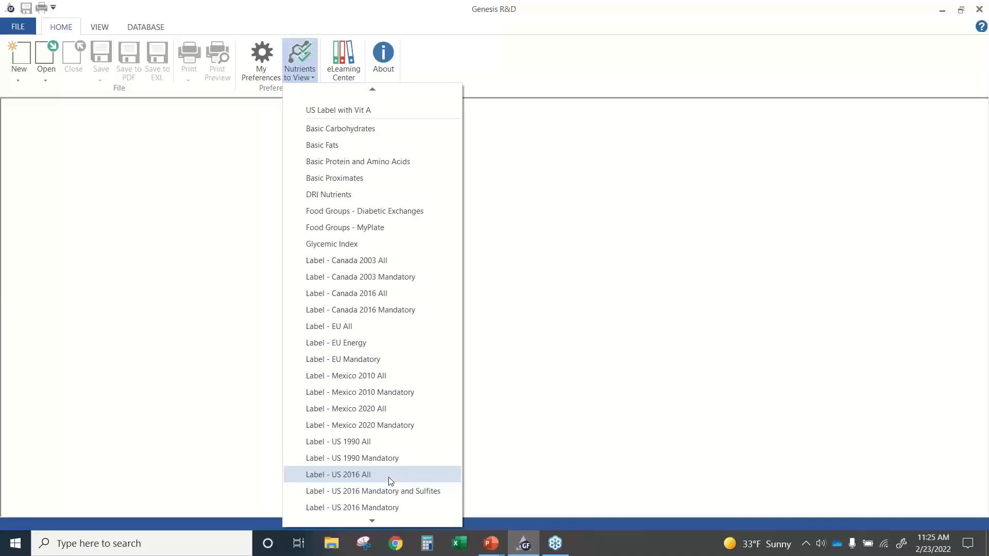
{"action": "mouse_move", "coordinate": [379, 88]}
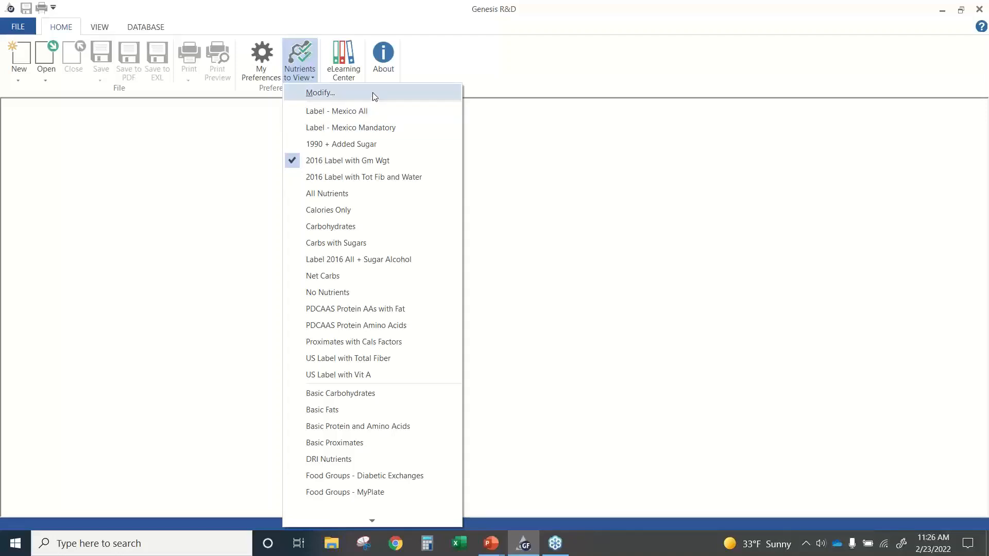
- Inspect the nutrient selection of the 2016 Label with Gm Wgt set, and leave without saving or switching to another set
{"action": "left_click", "coordinate": [374, 97]}
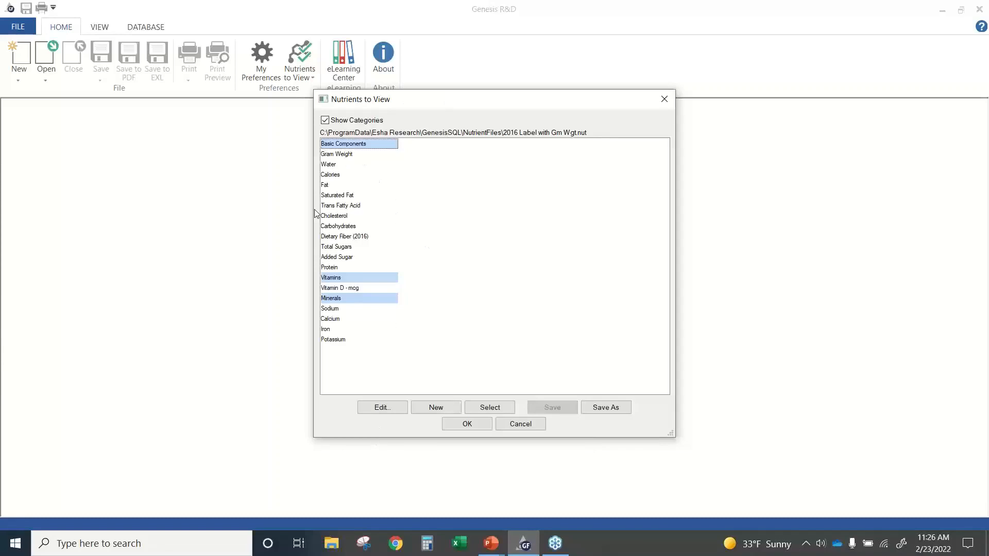
{"action": "left_click", "coordinate": [381, 409]}
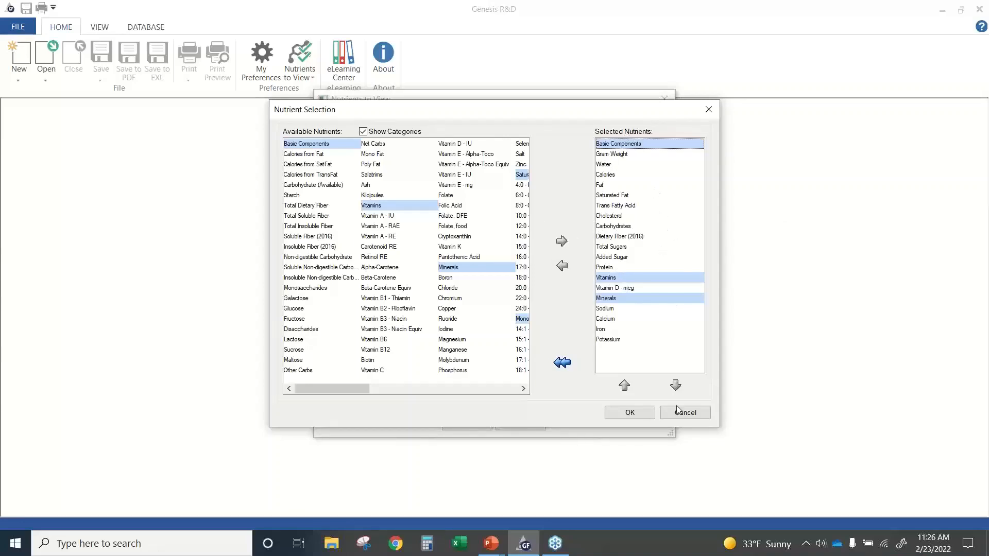
{"action": "left_click", "coordinate": [651, 413]}
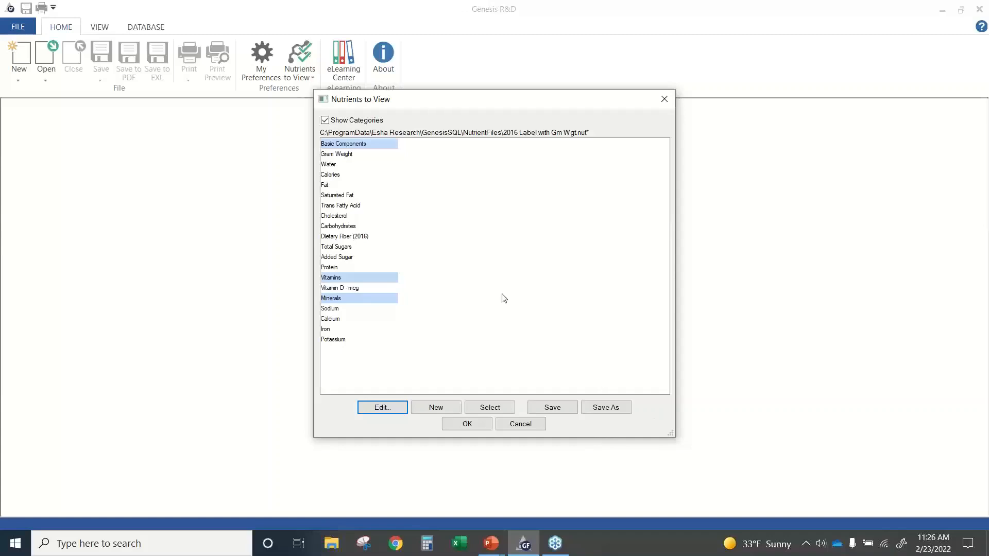
{"action": "left_click", "coordinate": [531, 424]}
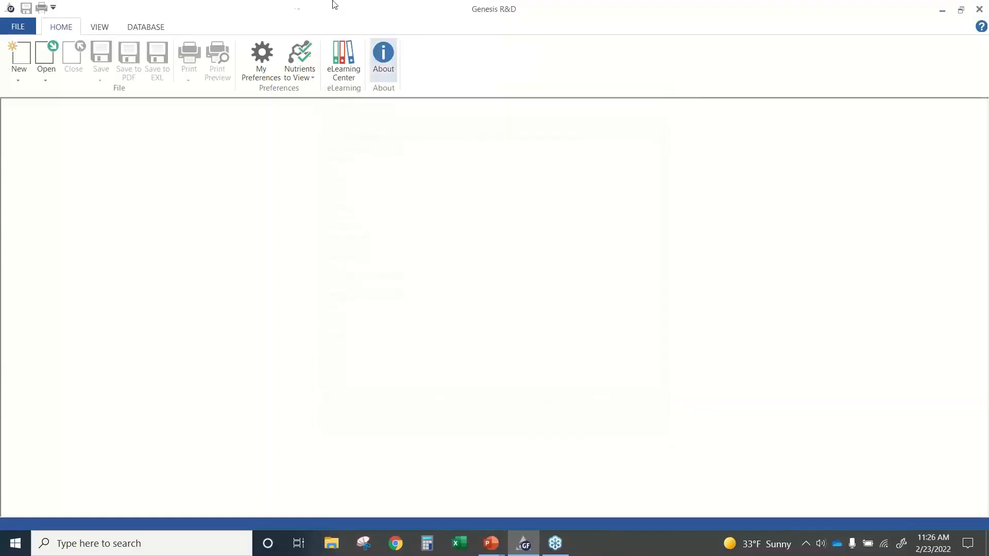
{"action": "left_click", "coordinate": [300, 64]}
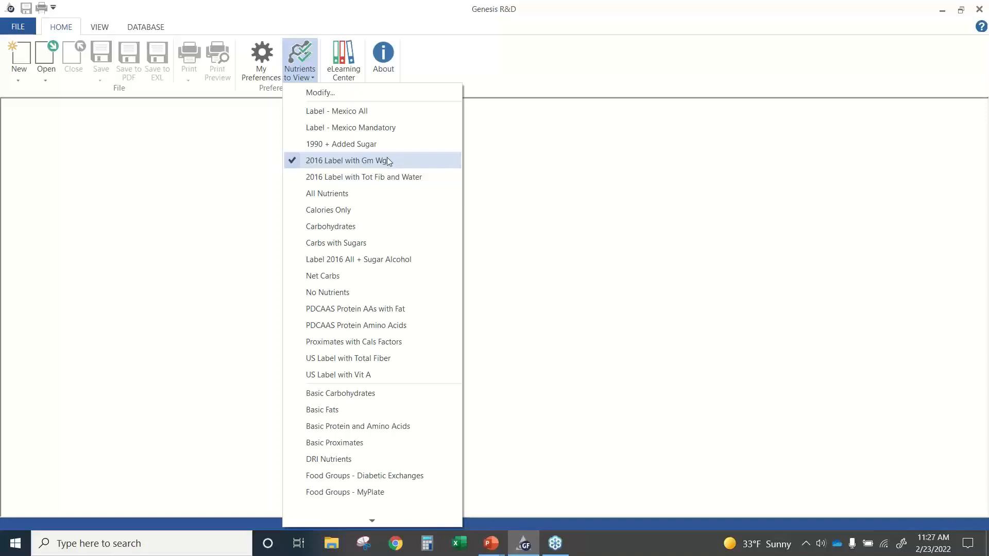
{"action": "left_click", "coordinate": [254, 182]}
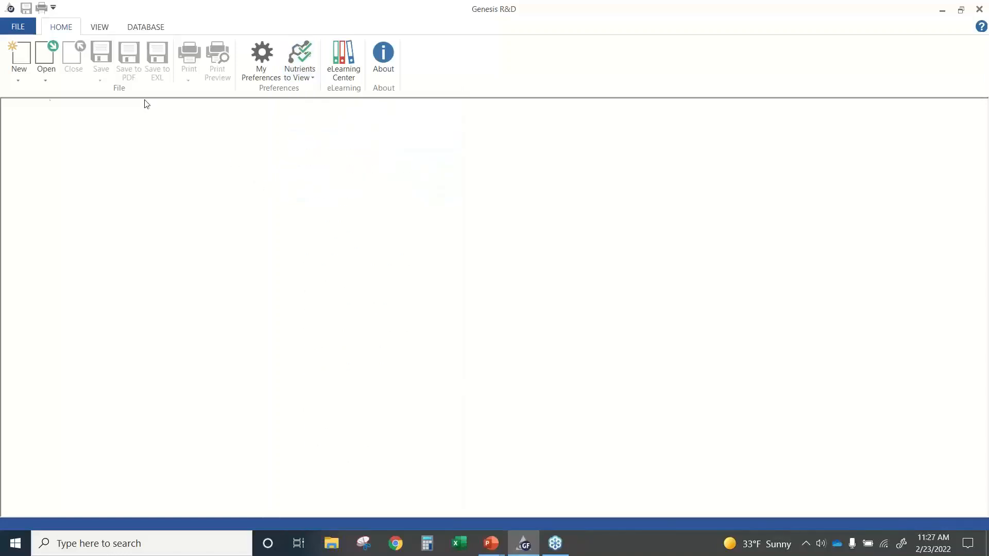
- Search the ingredients for "web flour", open the unbleached enriched WEB 3 US flour, and enlarge its window
{"action": "left_click", "coordinate": [41, 74]}
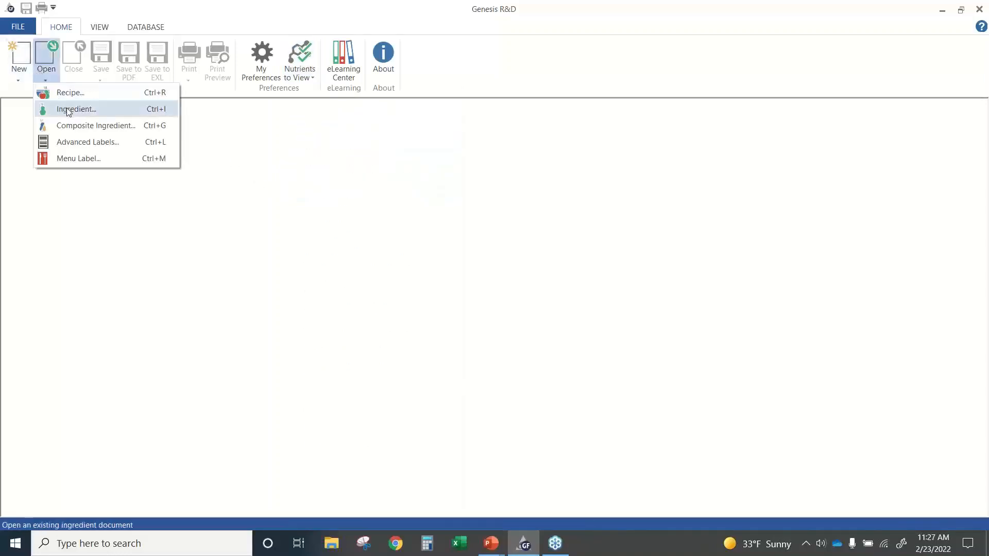
{"action": "left_click", "coordinate": [67, 107]}
{"action": "type", "text": "web flour"}
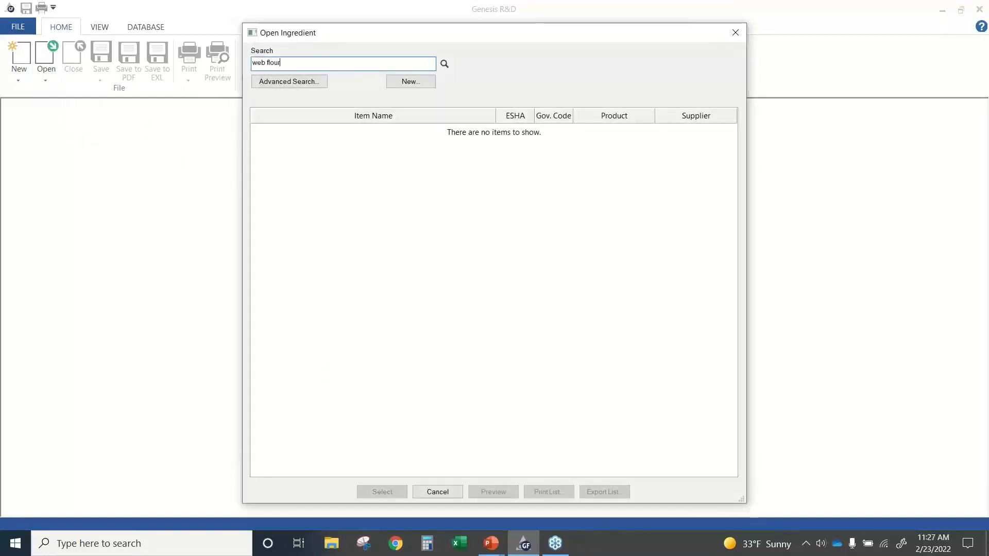
{"action": "key", "text": "Return"}
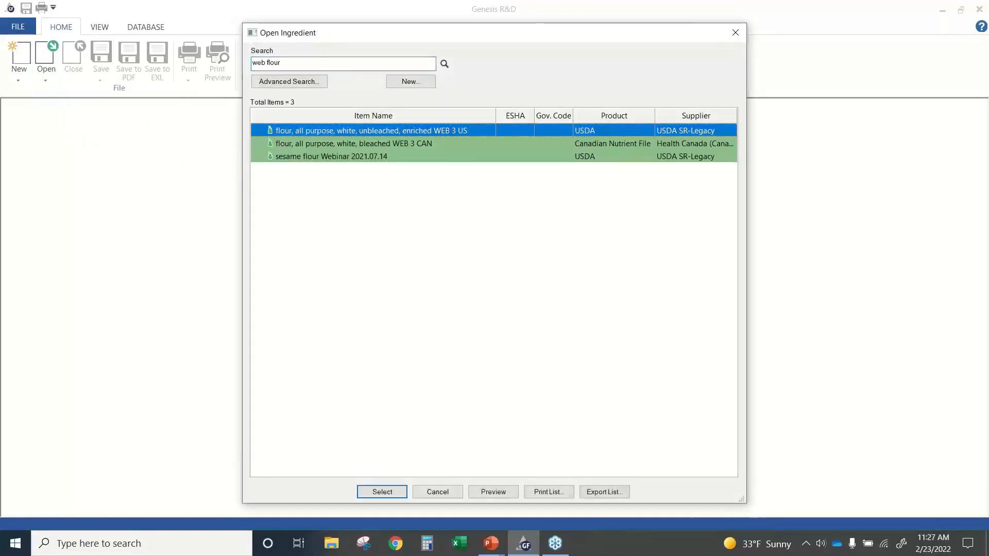
{"action": "key", "text": "Return"}
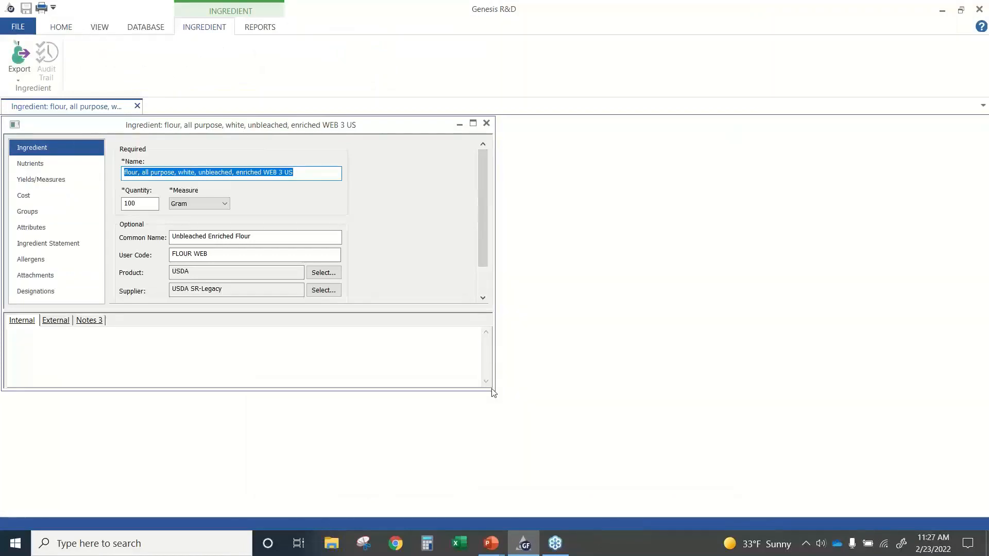
{"action": "left_click_drag", "start_coordinate": [492, 390], "coordinate": [501, 508]}
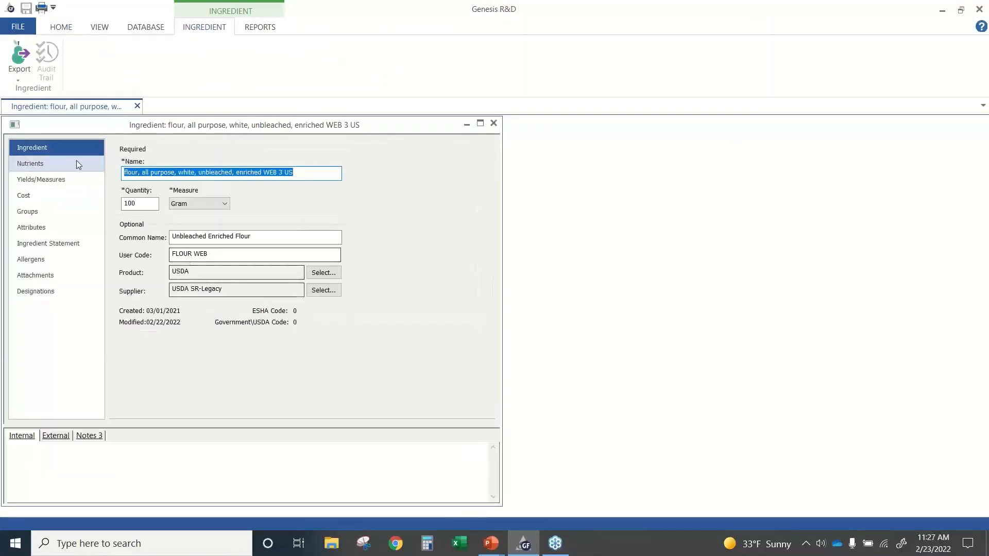
- Display all of the flour's nutrients grouped by category instead of alphabetically, and review the complete list
{"action": "left_click", "coordinate": [45, 164]}
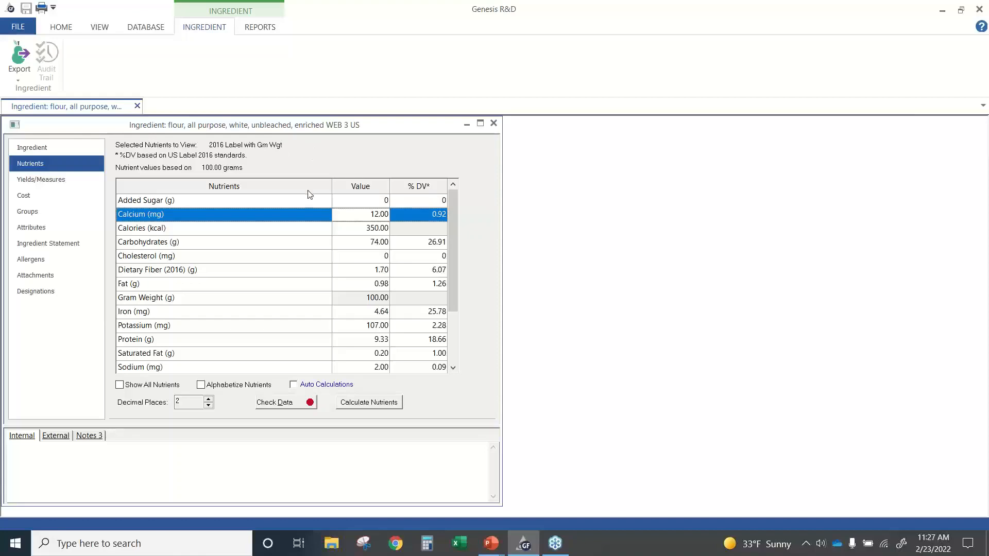
{"action": "left_click", "coordinate": [201, 385]}
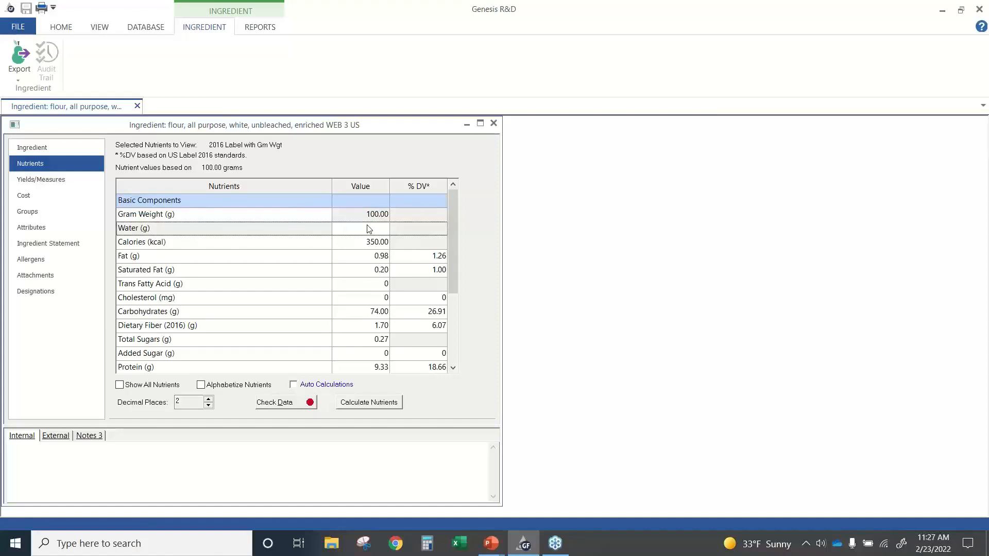
{"action": "left_click", "coordinate": [120, 386]}
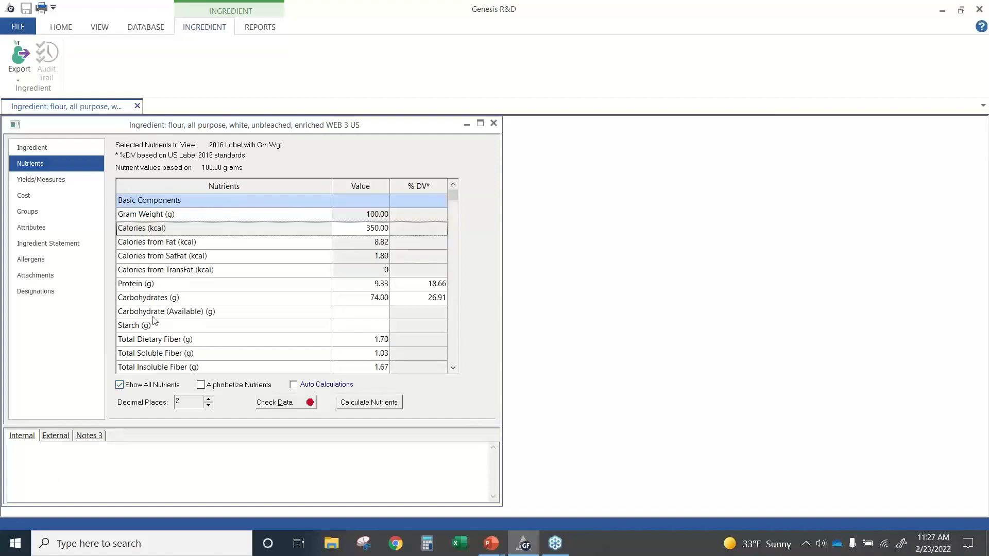
{"action": "left_click_drag", "start_coordinate": [455, 198], "coordinate": [450, 342]}
{"action": "scroll", "coordinate": [437, 334], "scroll_direction": "down", "scroll_amount": 3}
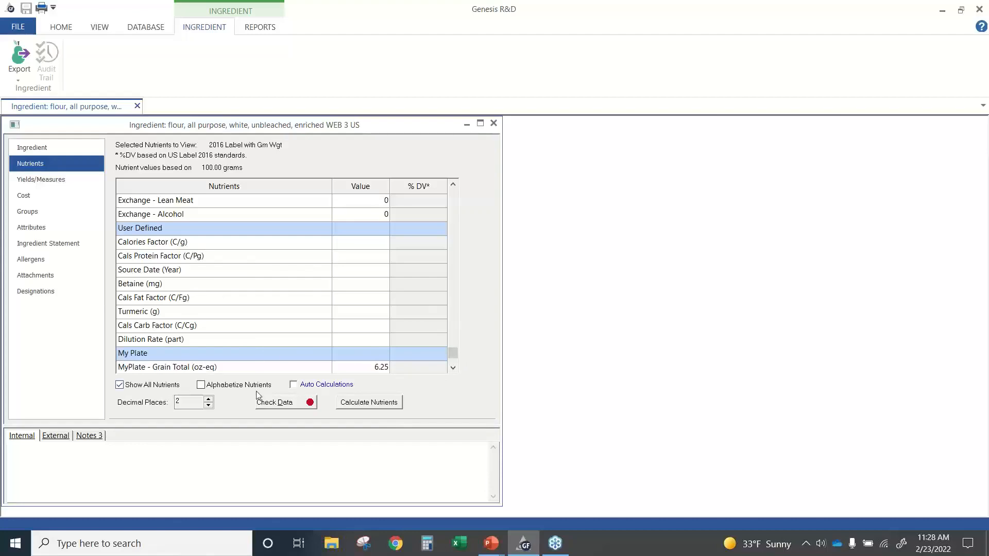
- Alphabetize the full nutrient list to examine that ordering, and return it to category grouping
{"action": "left_click", "coordinate": [201, 386]}
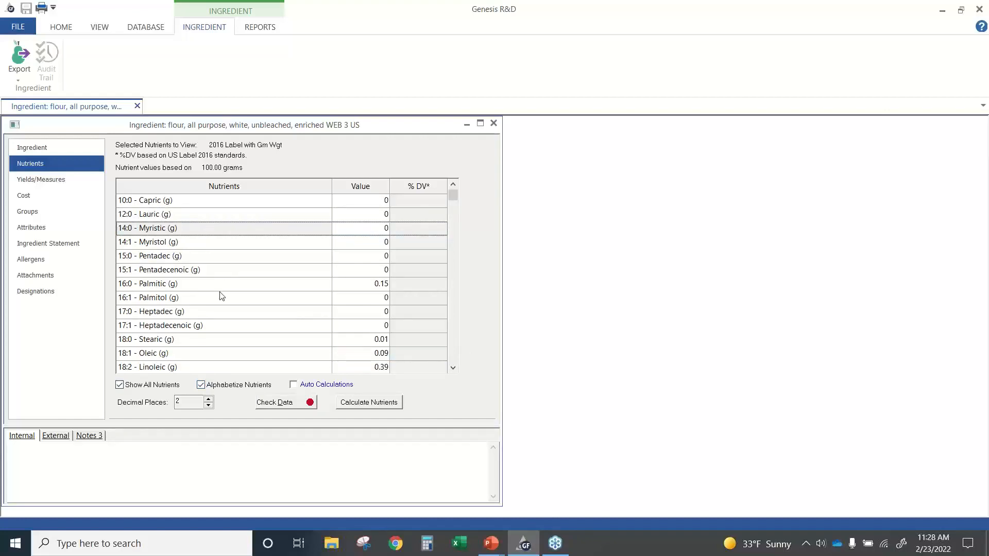
{"action": "scroll", "coordinate": [226, 255], "scroll_direction": "down", "scroll_amount": 6}
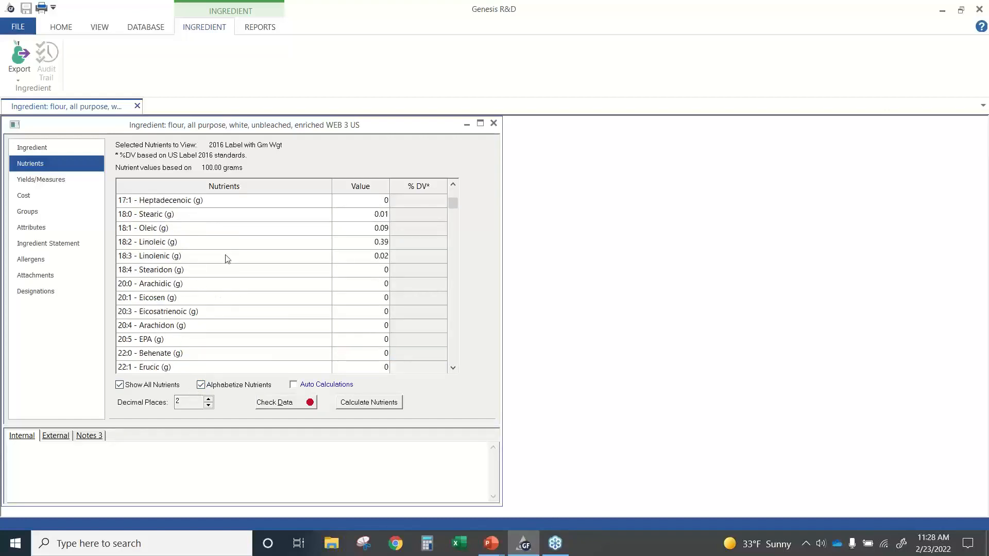
{"action": "scroll", "coordinate": [227, 259], "scroll_direction": "down", "scroll_amount": 3}
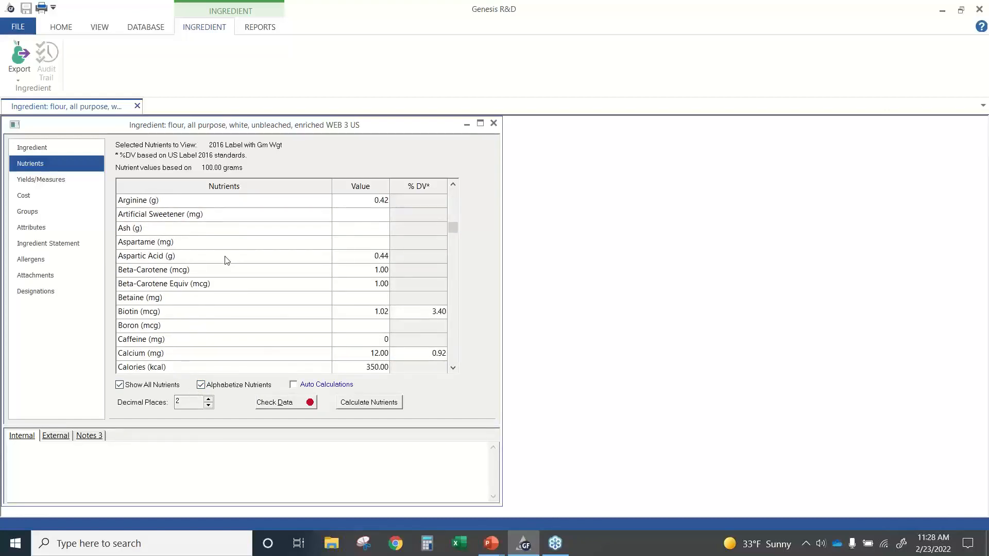
{"action": "left_click", "coordinate": [201, 385]}
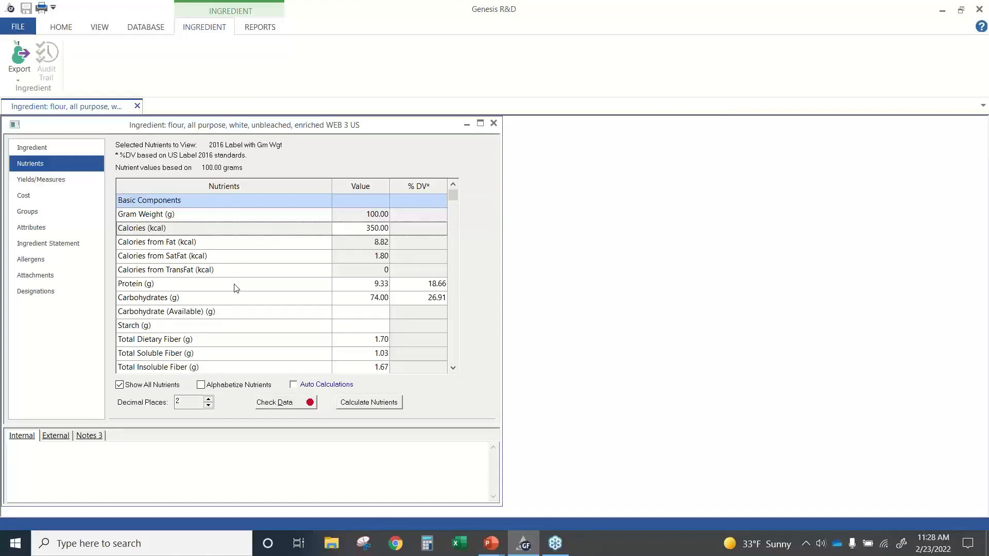
- Try displaying the nutrient values with 4 decimal places, and restore them to 2
{"action": "left_click", "coordinate": [208, 399]}
{"action": "left_click", "coordinate": [208, 400]}
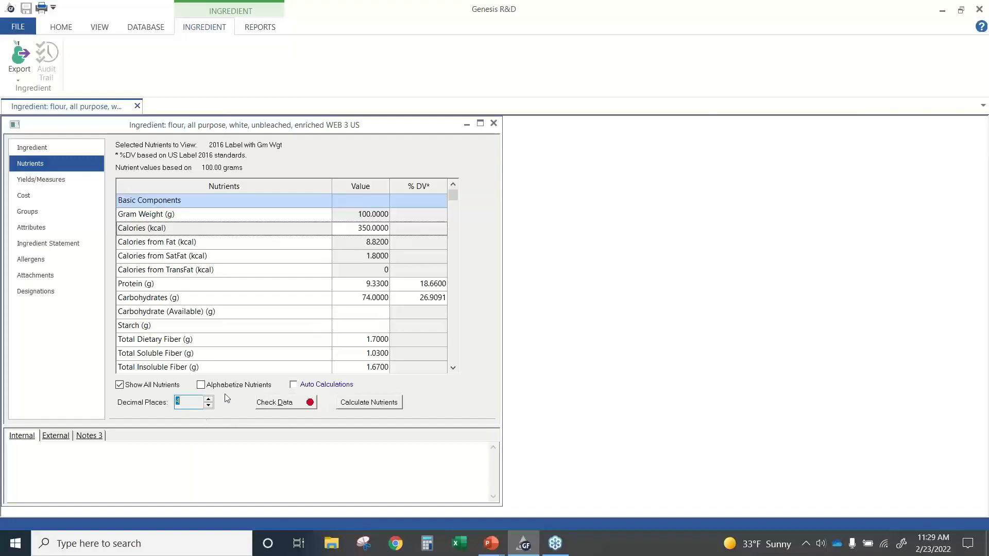
{"action": "left_click", "coordinate": [209, 405]}
{"action": "left_click", "coordinate": [209, 405]}
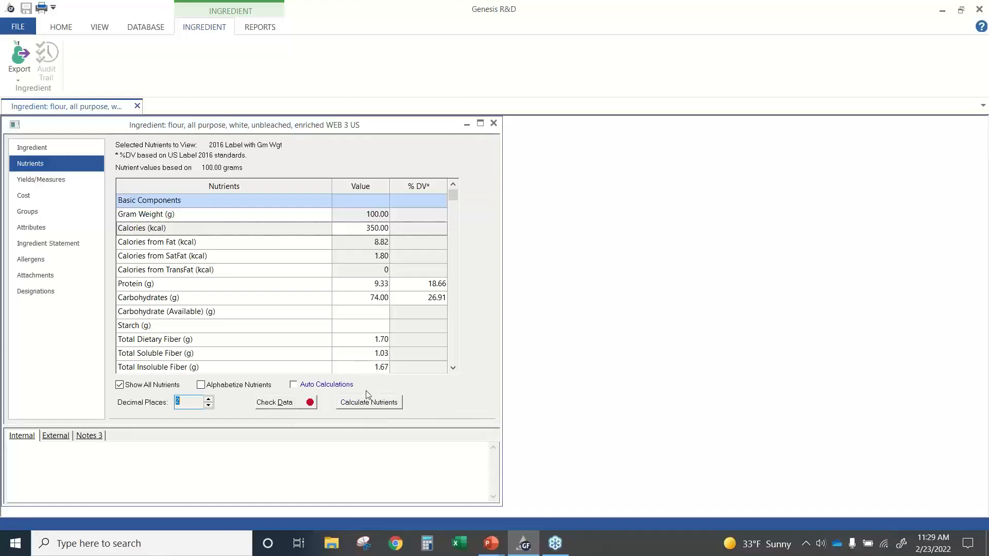
- Compare the nutrients offered for calculation with all nutrients shown and with only the selected set, keeping all nutrients displayed
{"action": "left_click", "coordinate": [389, 405]}
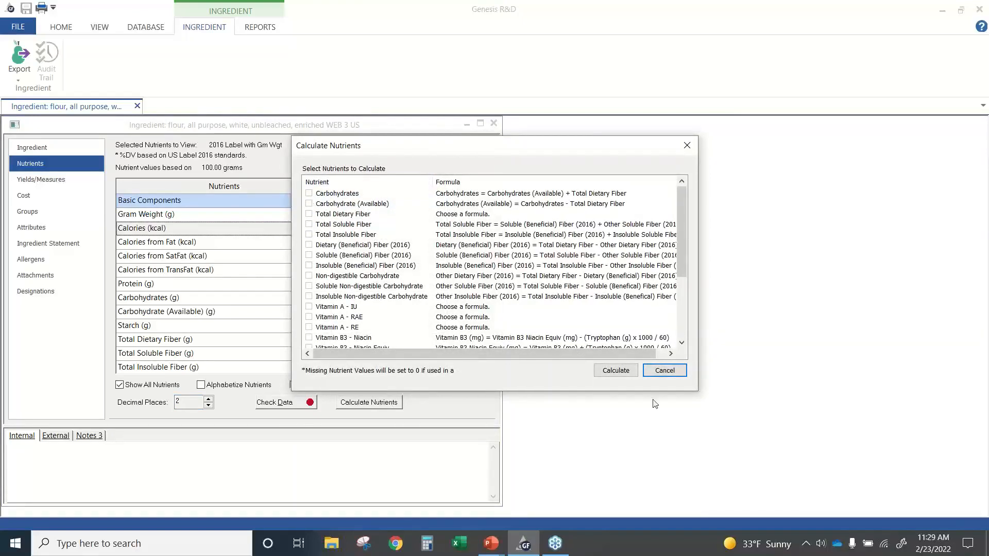
{"action": "left_click", "coordinate": [665, 372]}
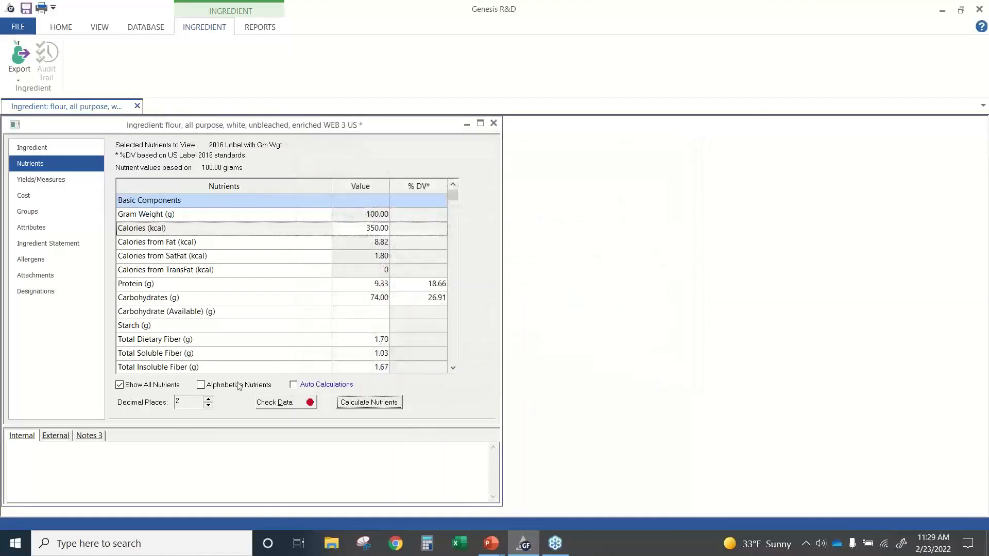
{"action": "left_click", "coordinate": [120, 385]}
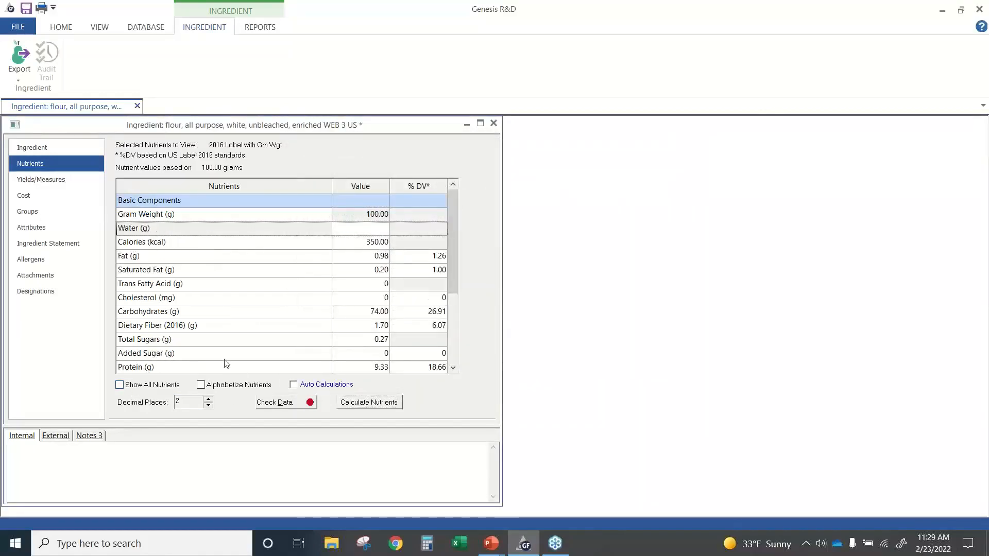
{"action": "left_click", "coordinate": [368, 402]}
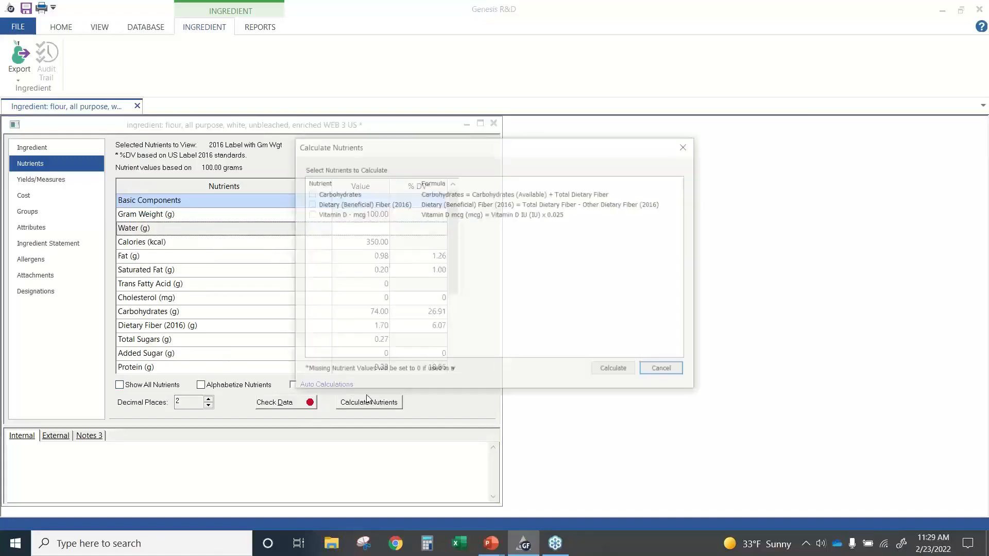
{"action": "left_click", "coordinate": [664, 371]}
{"action": "left_click", "coordinate": [120, 385]}
{"action": "left_click", "coordinate": [120, 386]}
- Calculate the flour's Carbohydrate (Available) as Carbohydrates minus Total Dietary Fiber
{"action": "left_click", "coordinate": [400, 402]}
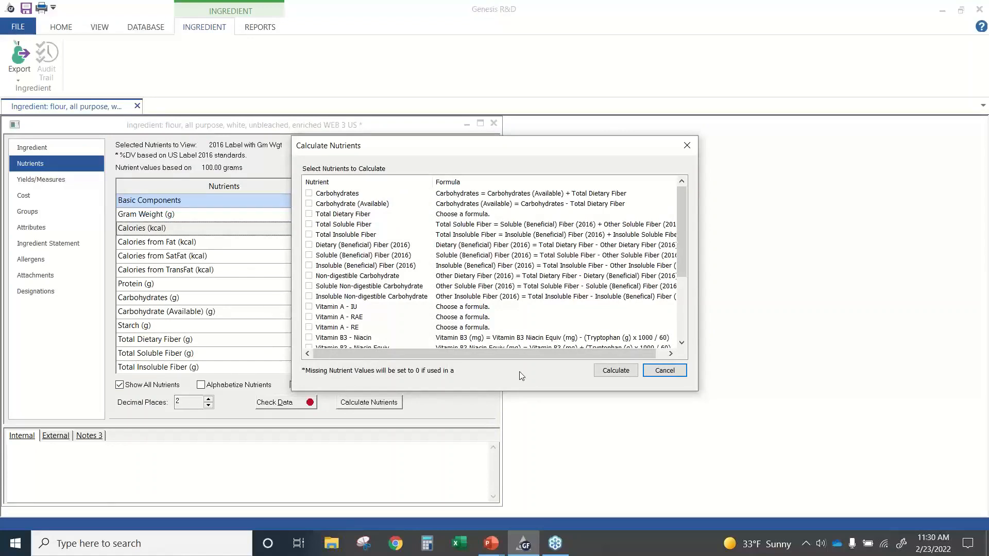
{"action": "left_click_drag", "start_coordinate": [443, 146], "coordinate": [550, 149]}
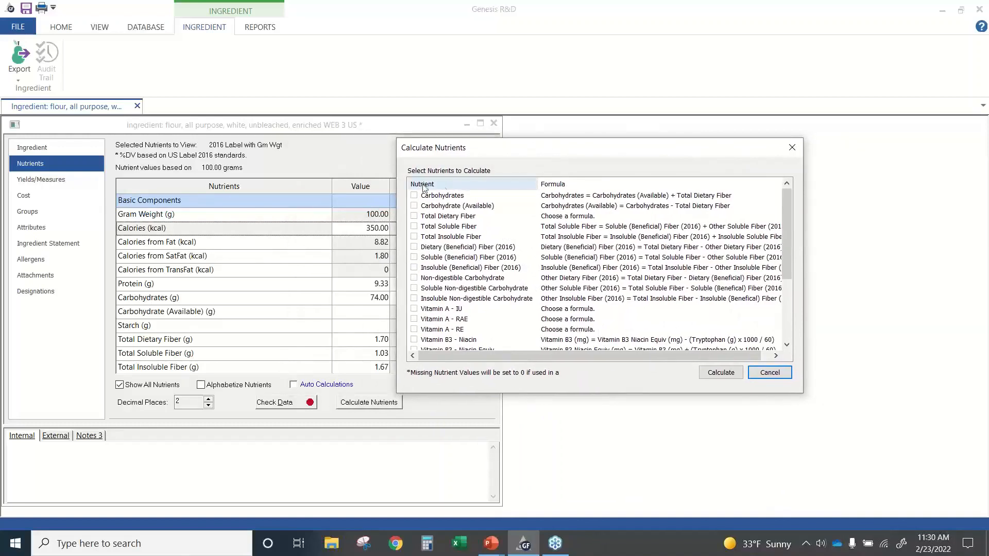
{"action": "left_click", "coordinate": [415, 206]}
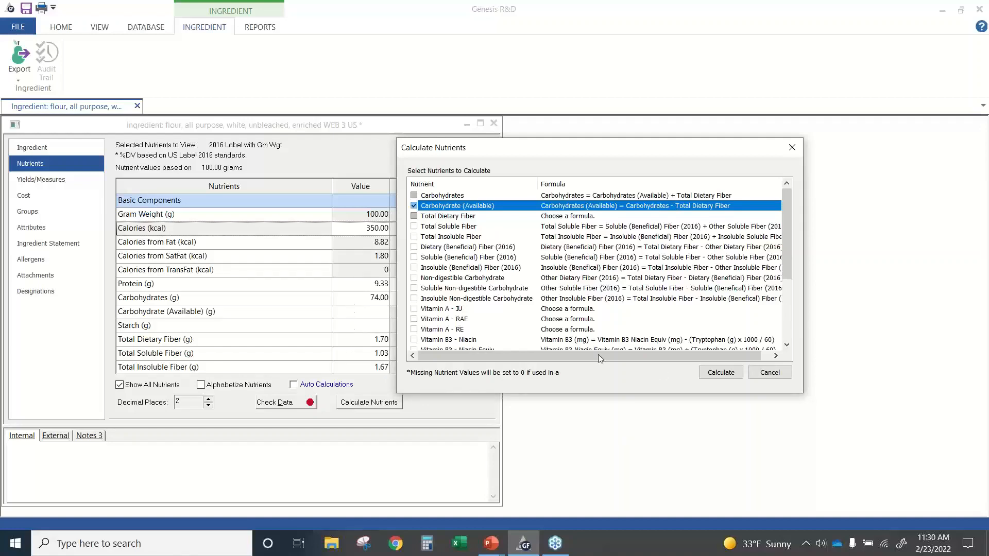
{"action": "left_click", "coordinate": [720, 372]}
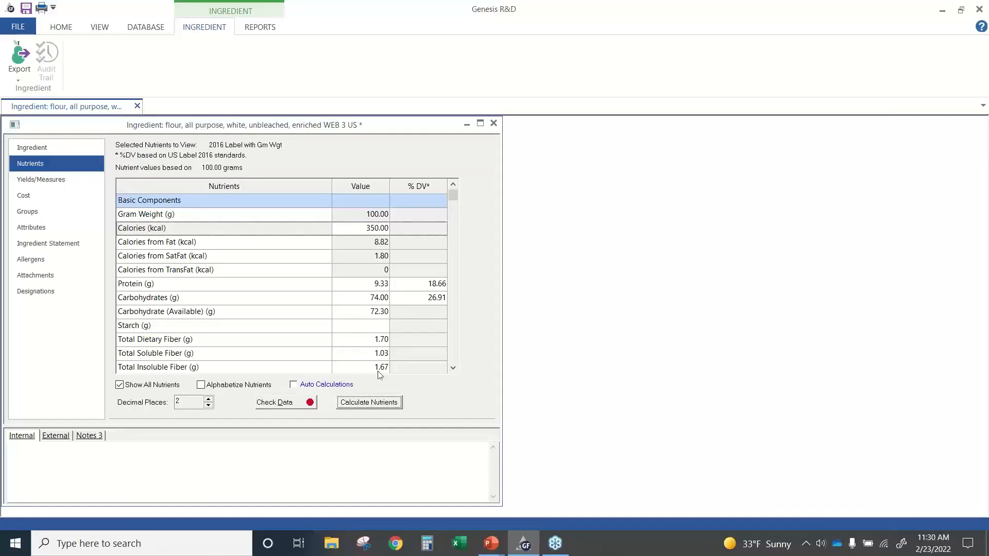
- Examine the animal and plant source formulas offered for calculating the flour's Vitamin A - IU, and cancel the calculation
{"action": "left_click", "coordinate": [368, 402]}
{"action": "scroll", "coordinate": [328, 269], "scroll_direction": "down", "scroll_amount": 3}
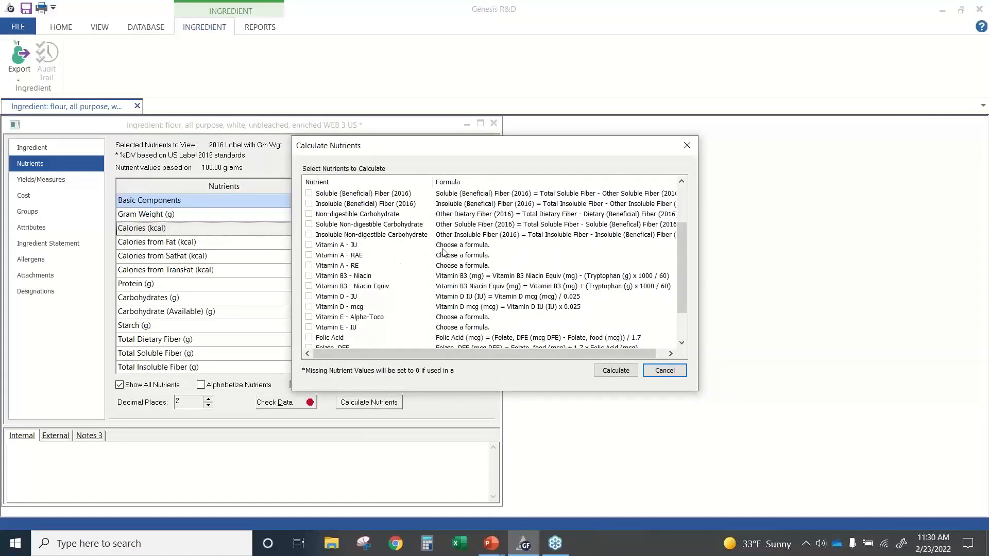
{"action": "left_click", "coordinate": [309, 245]}
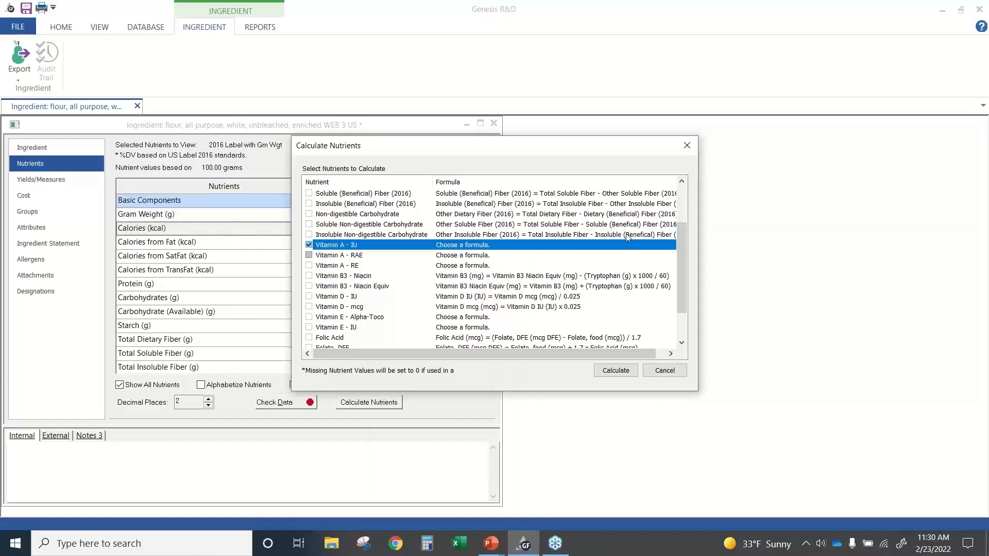
{"action": "left_click", "coordinate": [614, 372]}
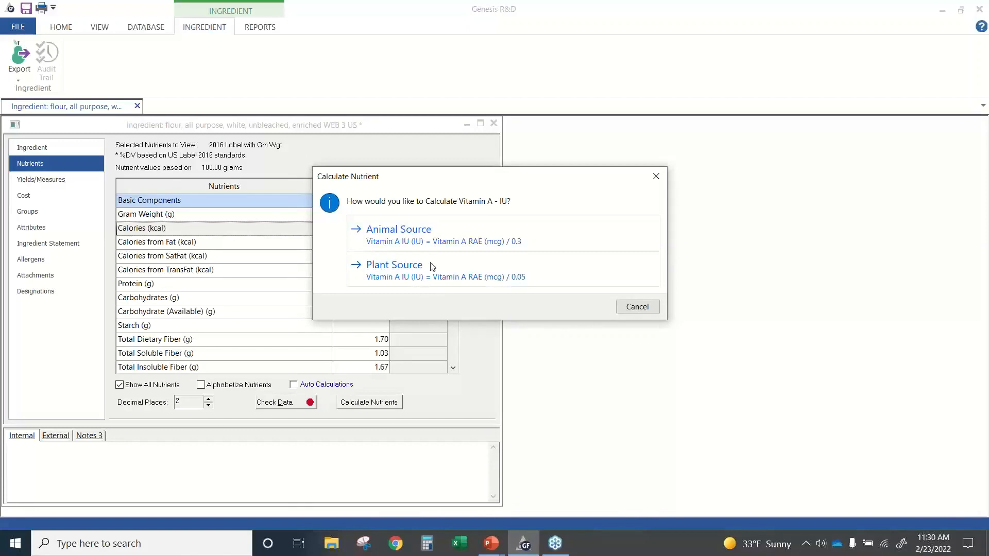
{"action": "left_click", "coordinate": [621, 307]}
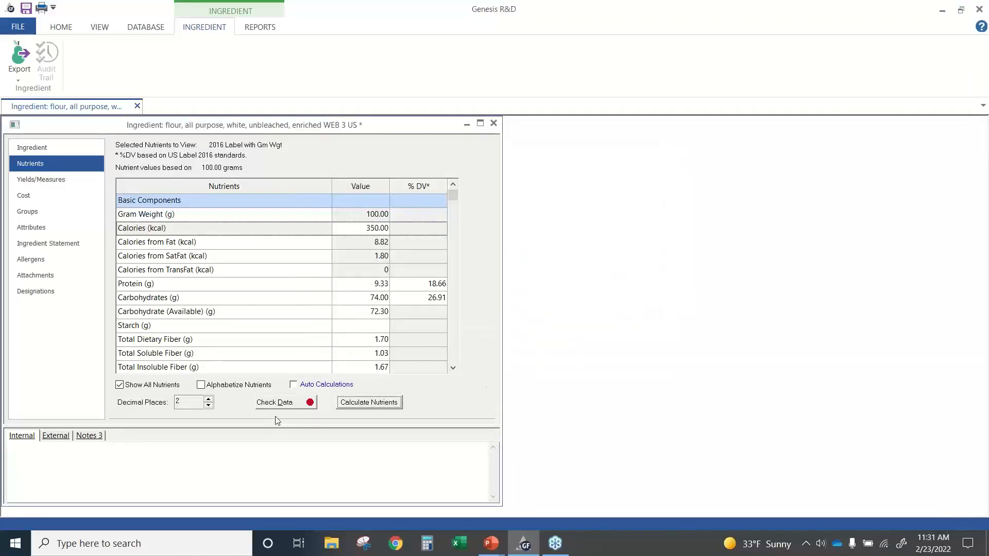
- Check the flour's component data, comparing the Total Fat estimate with and without missing values interpreted as 0
{"action": "left_click", "coordinate": [275, 403]}
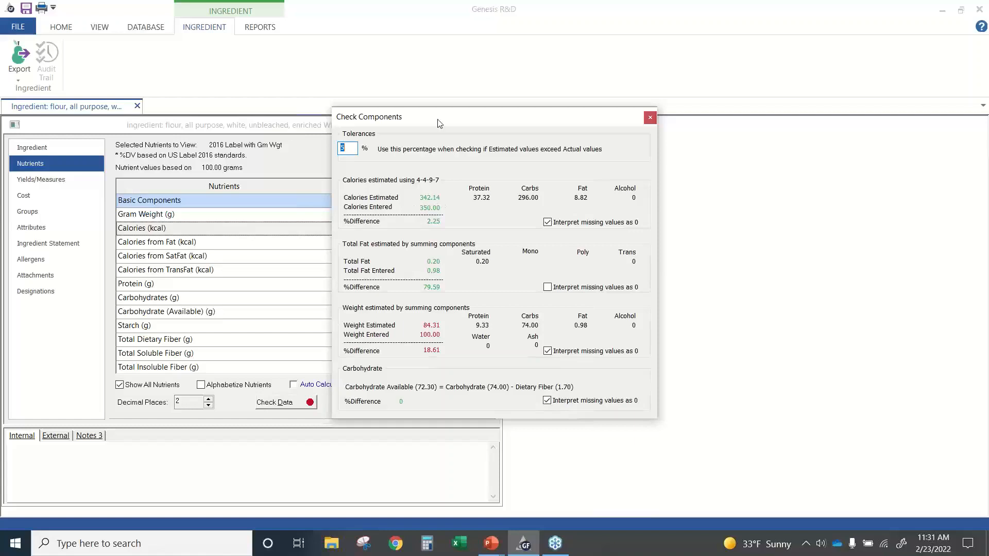
{"action": "left_click_drag", "start_coordinate": [439, 120], "coordinate": [517, 126]}
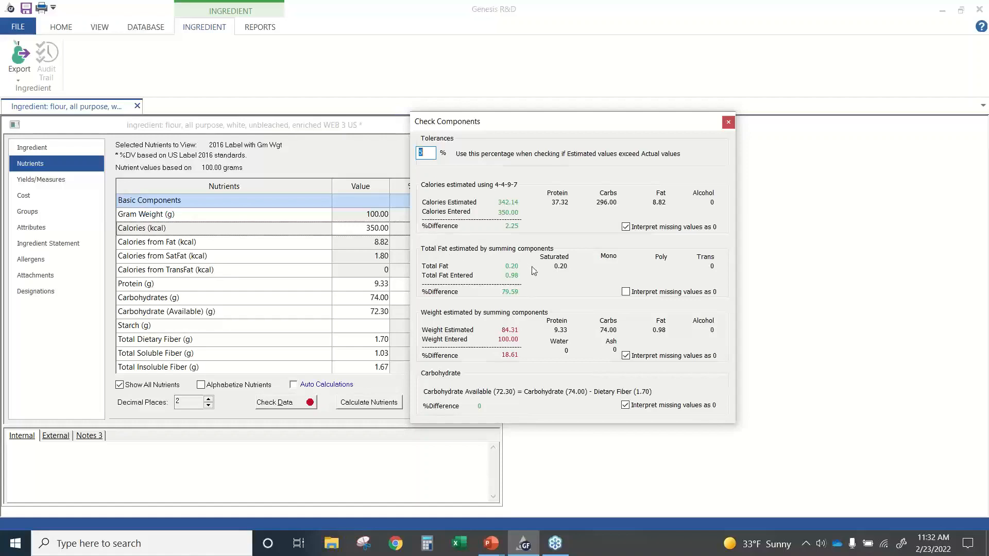
{"action": "left_click", "coordinate": [626, 292]}
{"action": "scroll", "coordinate": [275, 300], "scroll_direction": "down", "scroll_amount": 5}
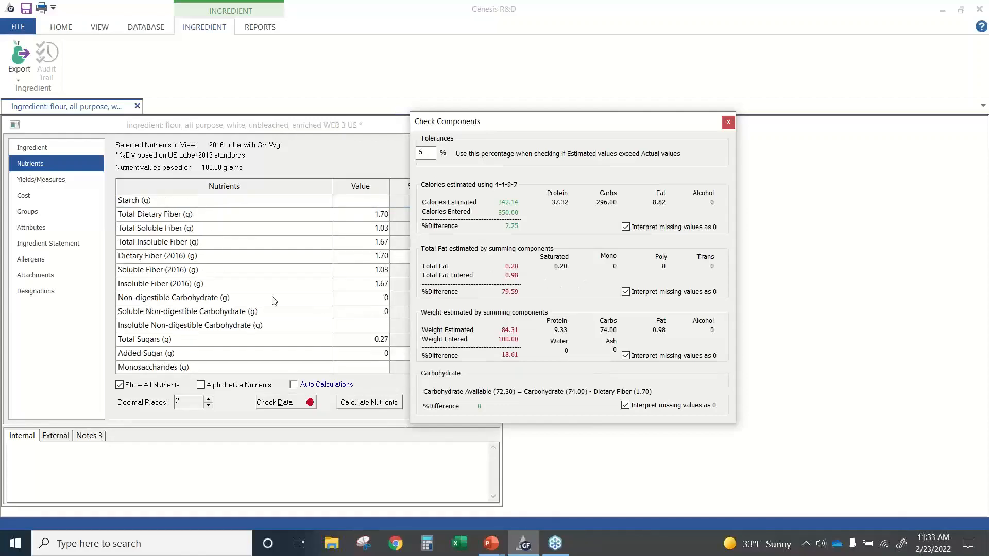
{"action": "scroll", "coordinate": [274, 300], "scroll_direction": "down", "scroll_amount": 5}
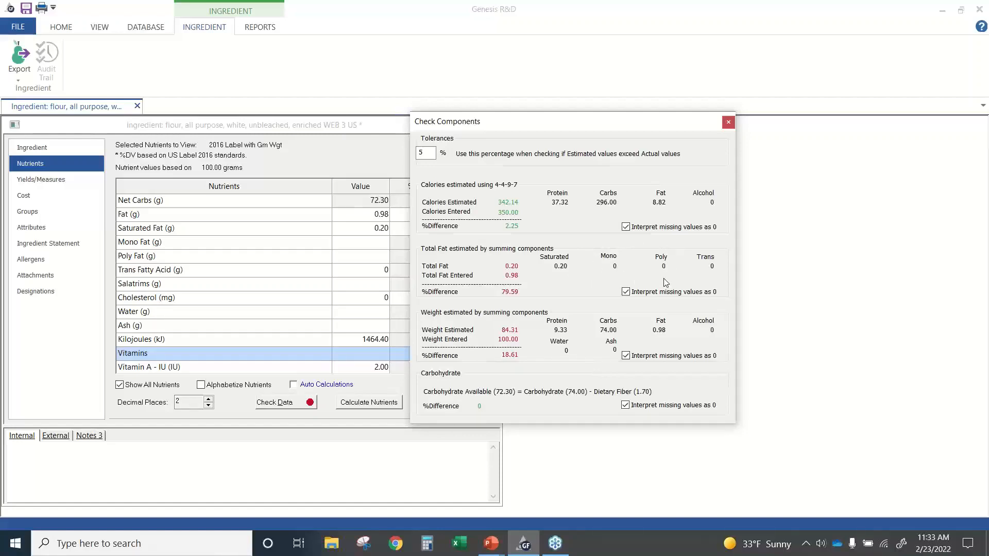
{"action": "left_click", "coordinate": [627, 293]}
{"action": "left_click", "coordinate": [728, 123]}
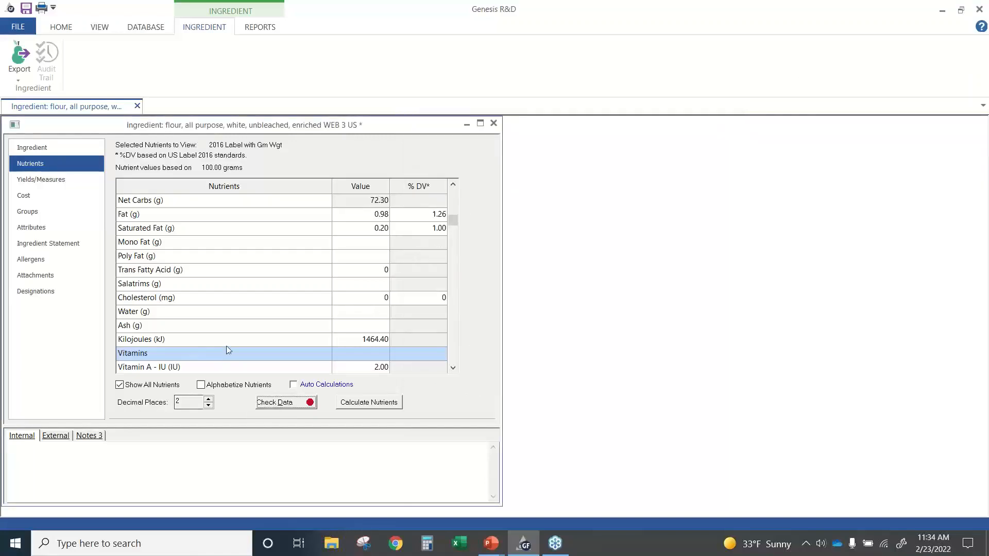
- Set the flour's Water to 15.19 g and Ash to 0.5 g, and recheck the component data
{"action": "left_click", "coordinate": [349, 311]}
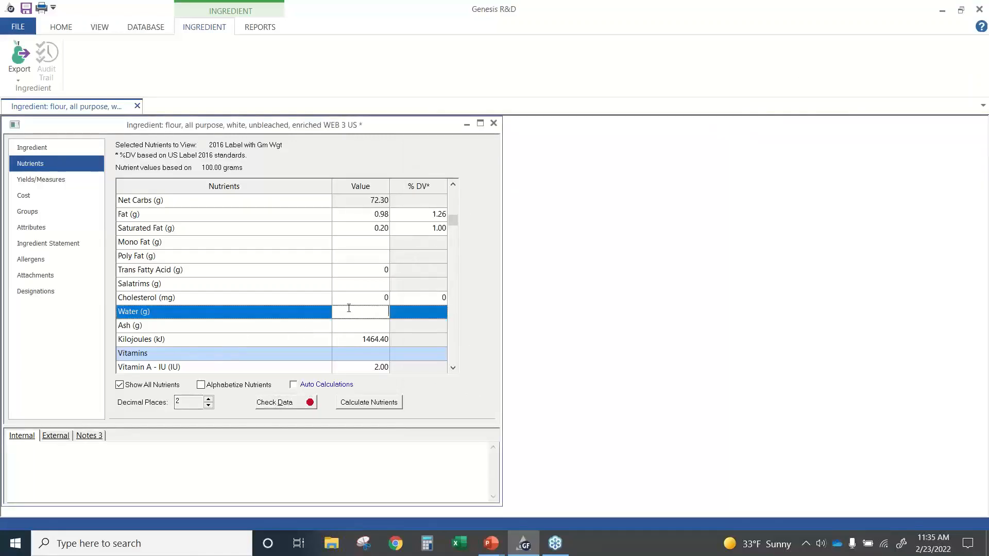
{"action": "type", "text": "15.19"}
{"action": "key", "text": "Return"}
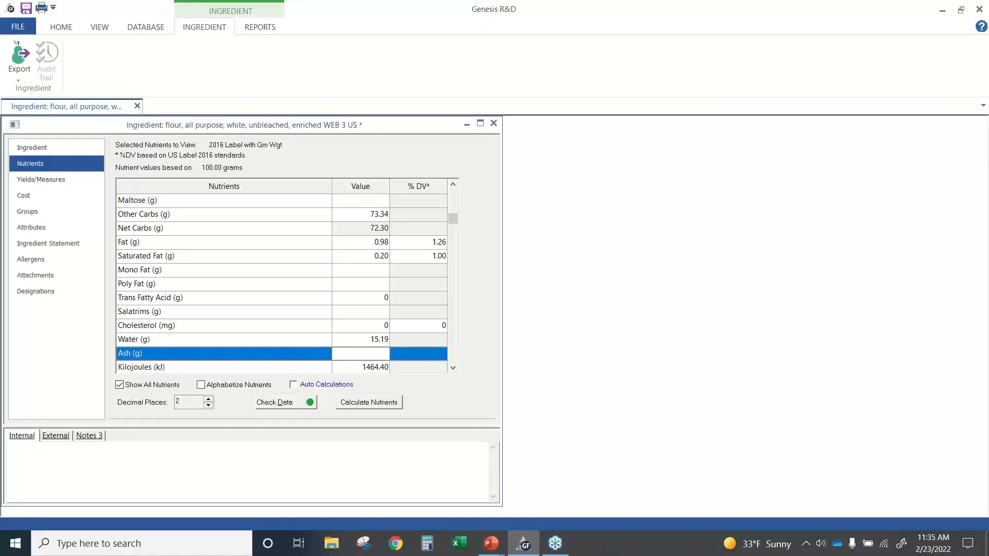
{"action": "type", "text": ".5"}
{"action": "key", "text": "Return"}
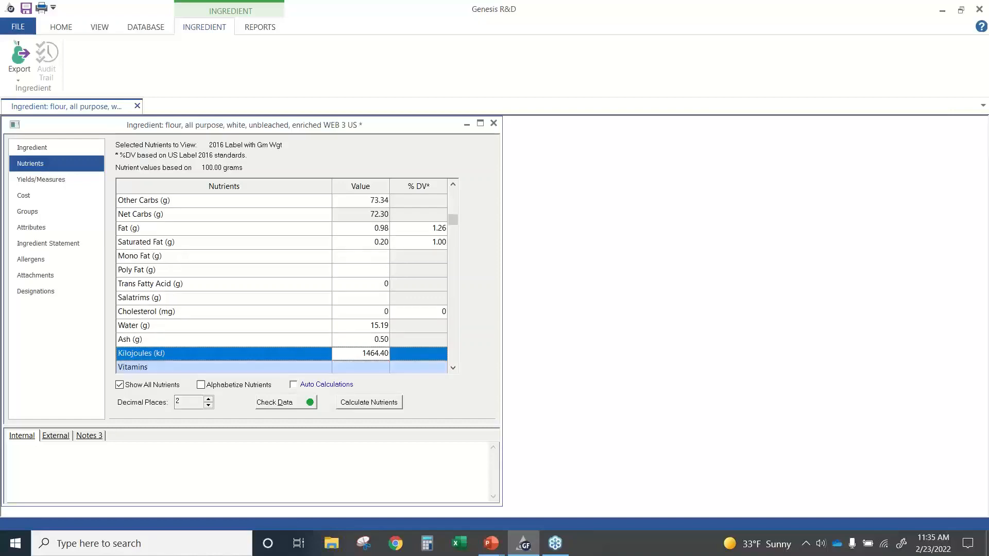
{"action": "left_click", "coordinate": [289, 402]}
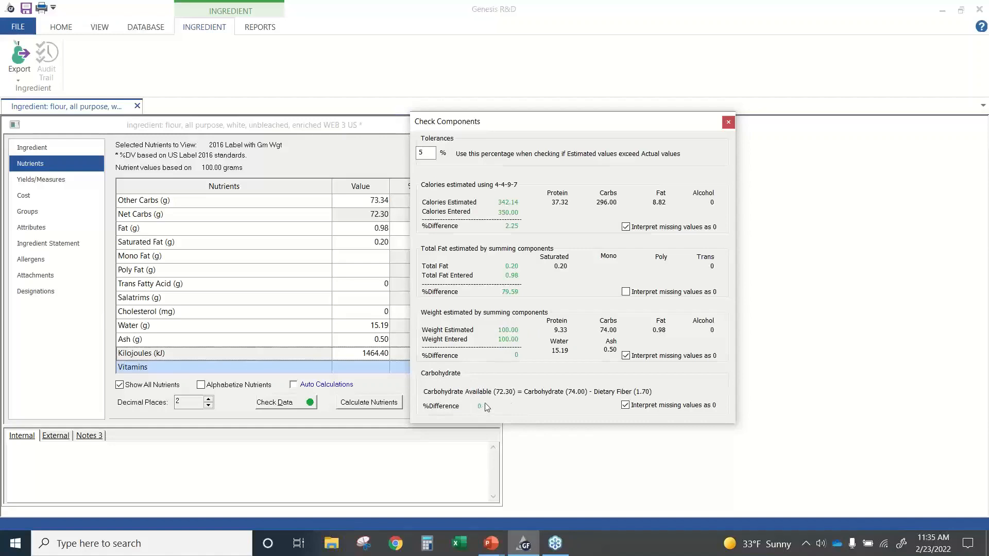
{"action": "left_click", "coordinate": [728, 122]}
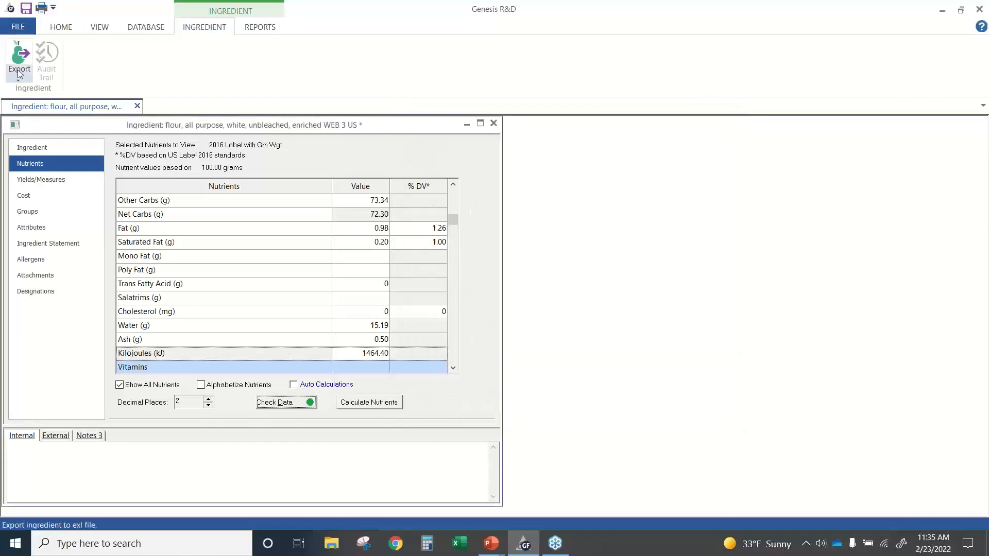
- Save the flour ingredient and close it
{"action": "left_click", "coordinate": [27, 8]}
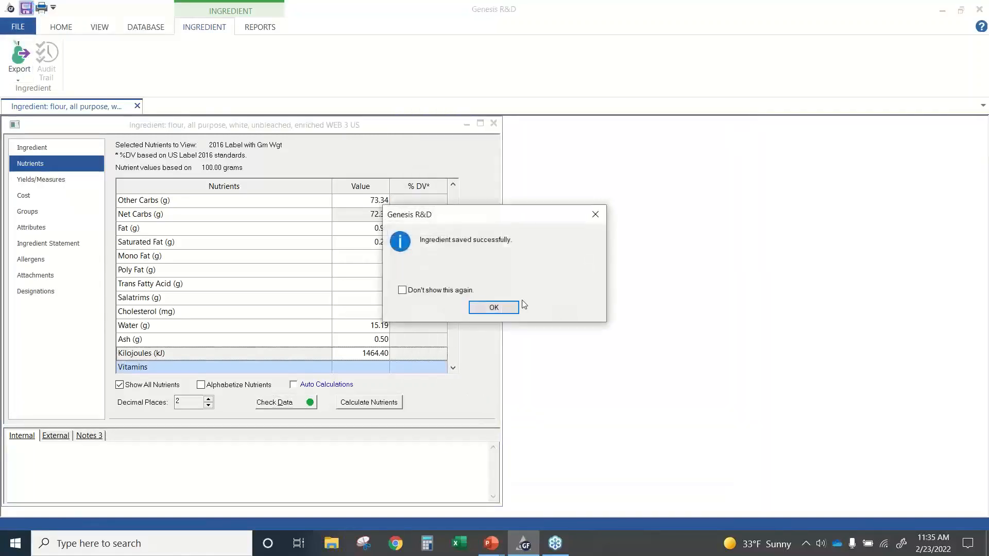
{"action": "left_click", "coordinate": [494, 308]}
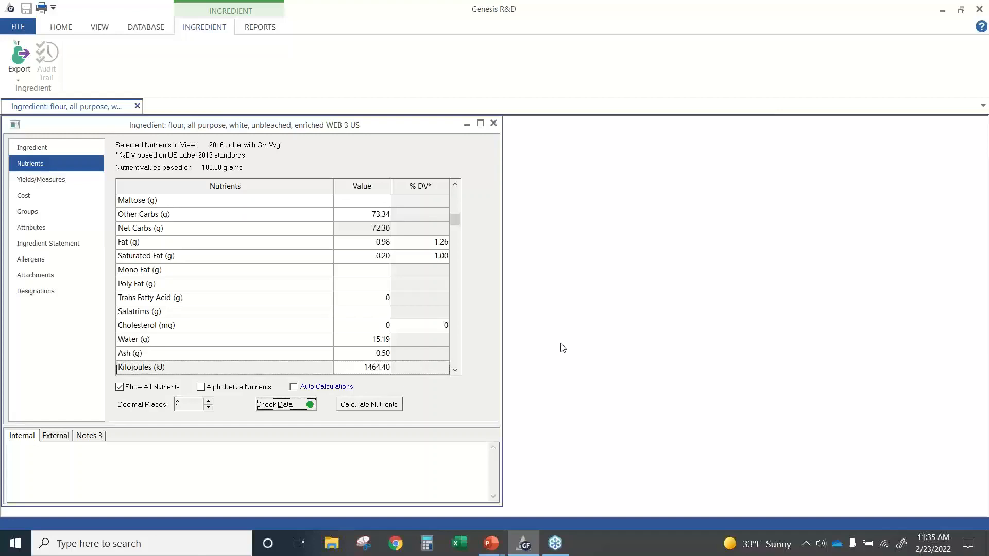
{"action": "left_click", "coordinate": [494, 123]}
- Open the existing Bread recipe
{"action": "left_click", "coordinate": [49, 75]}
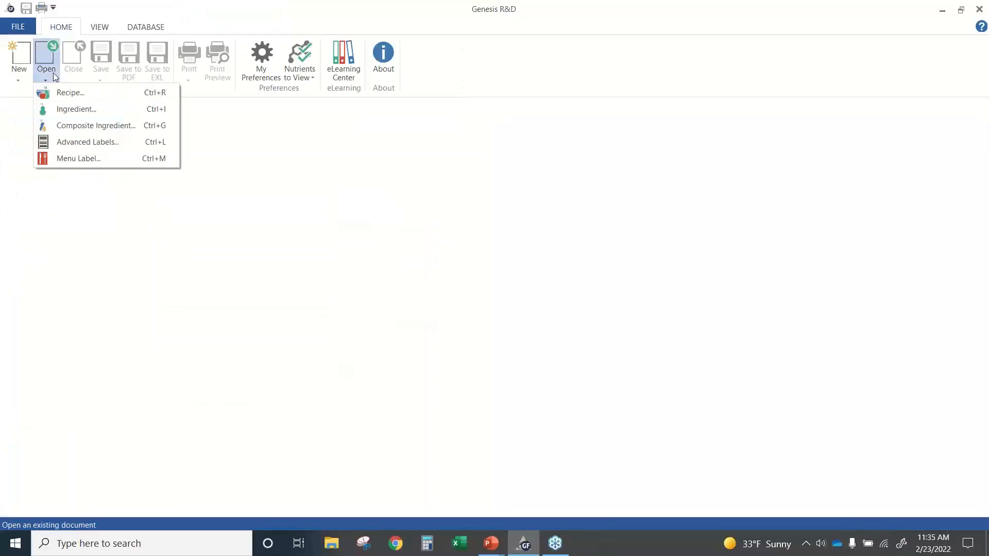
{"action": "left_click", "coordinate": [65, 94]}
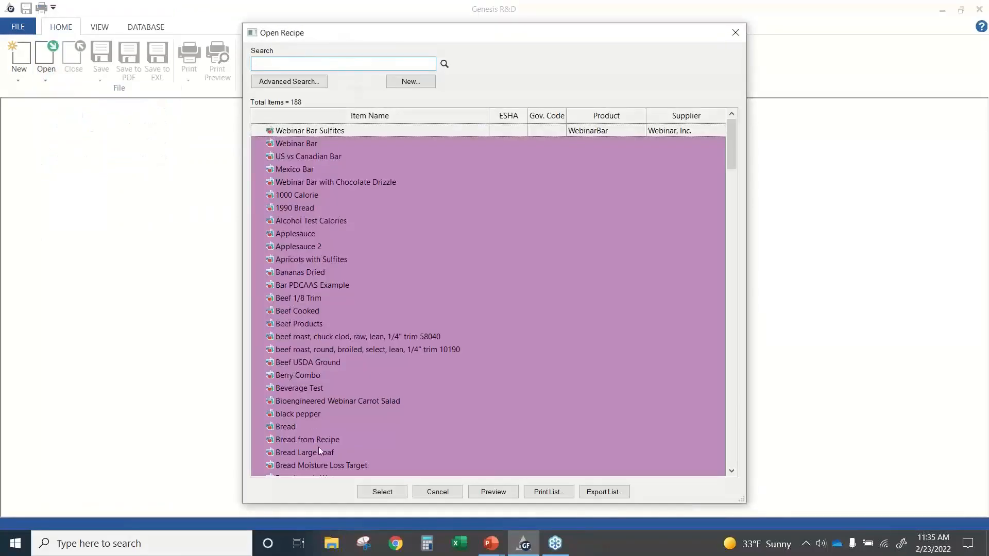
{"action": "double_click", "coordinate": [305, 427]}
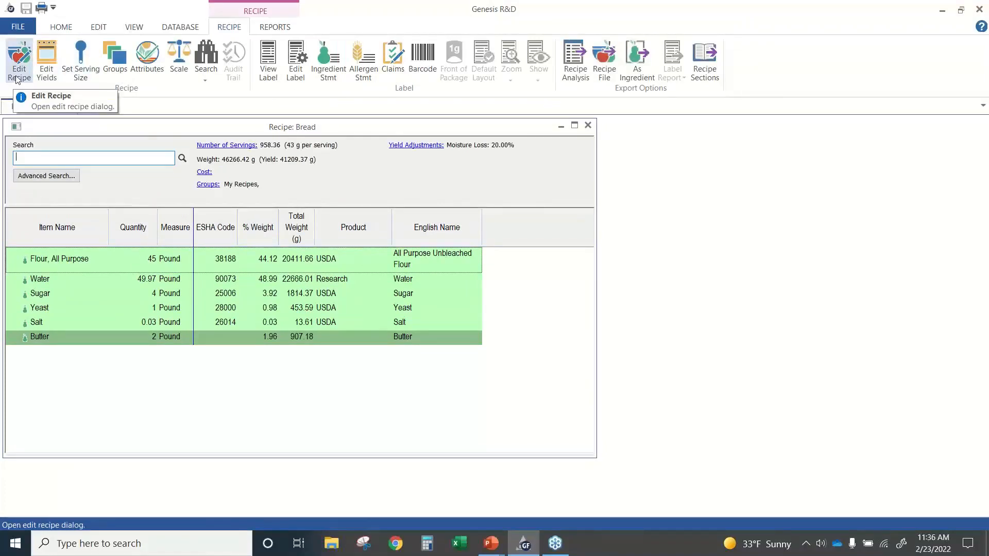
- Review the Bread recipe's nutrient values and analysis overrides with only the selected nutrients displayed
{"action": "left_click", "coordinate": [17, 76]}
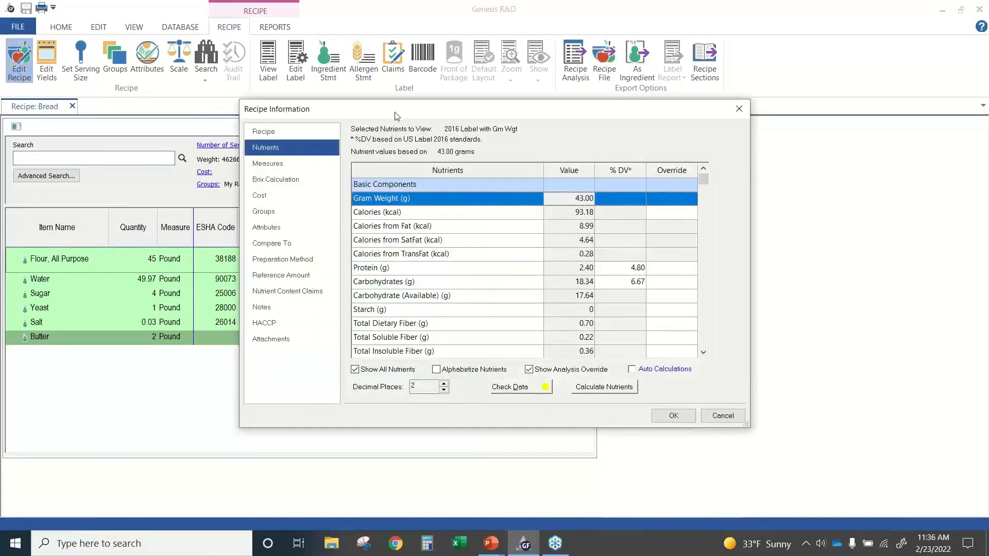
{"action": "left_click_drag", "start_coordinate": [397, 116], "coordinate": [224, 102]}
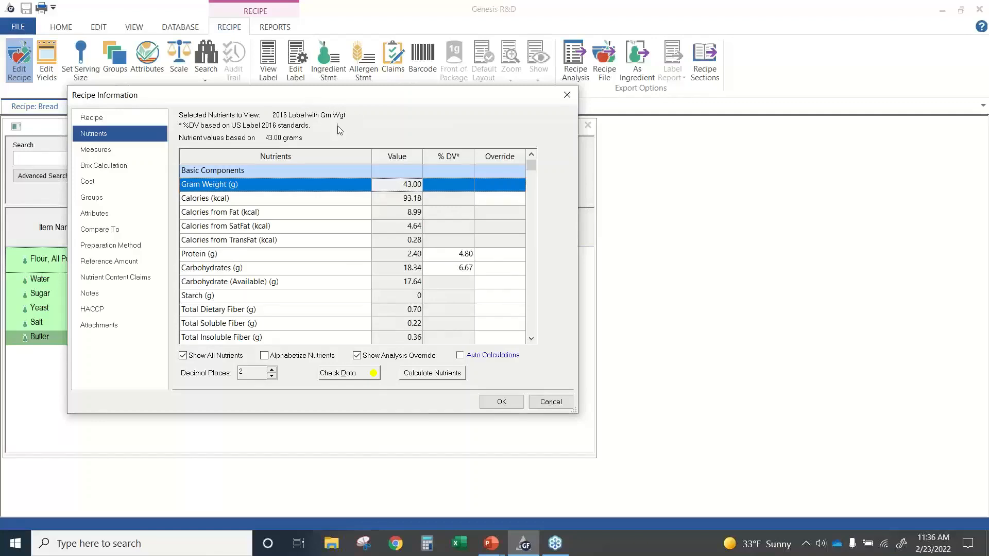
{"action": "left_click", "coordinate": [183, 356]}
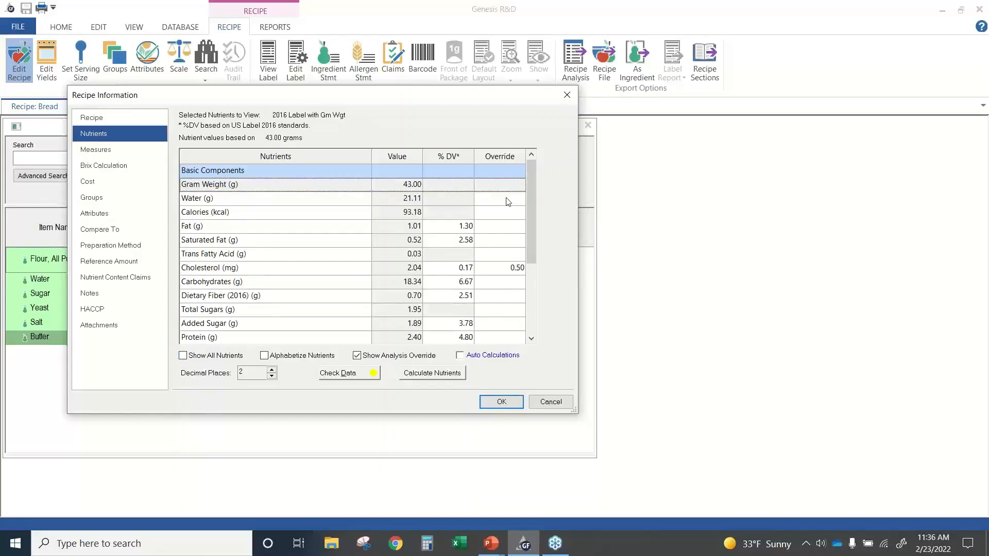
{"action": "left_click_drag", "start_coordinate": [530, 208], "coordinate": [542, 291]}
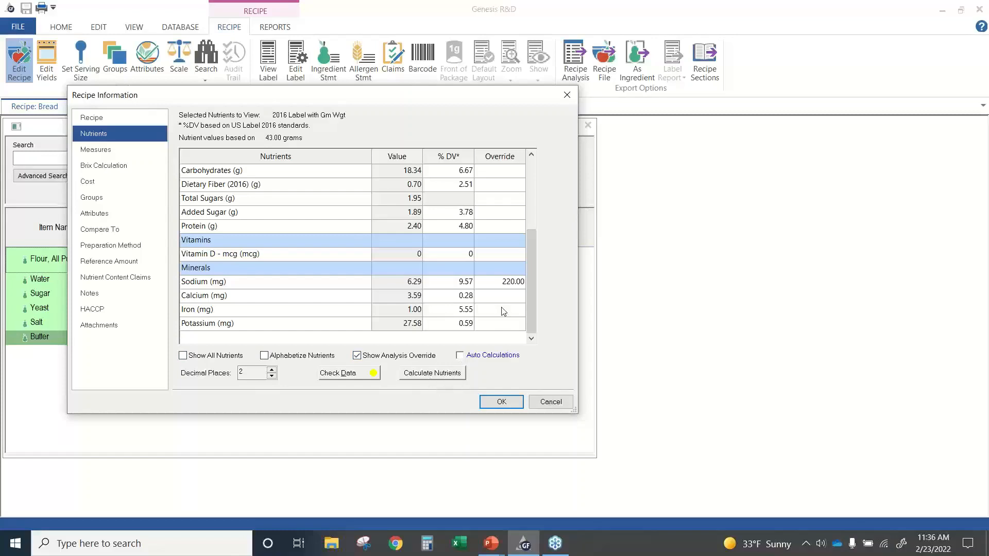
{"action": "left_click_drag", "start_coordinate": [530, 294], "coordinate": [515, 193]}
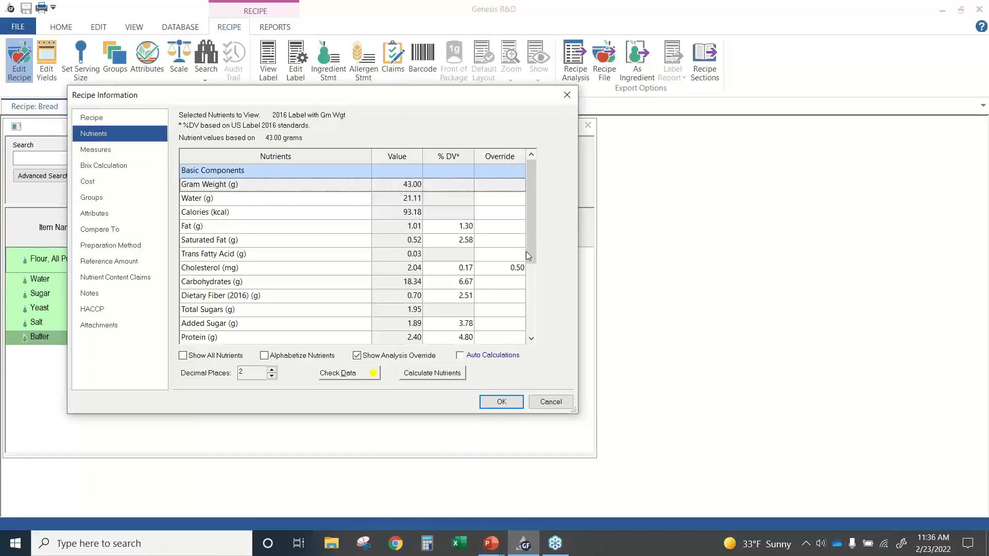
{"action": "left_click_drag", "start_coordinate": [531, 255], "coordinate": [531, 304]}
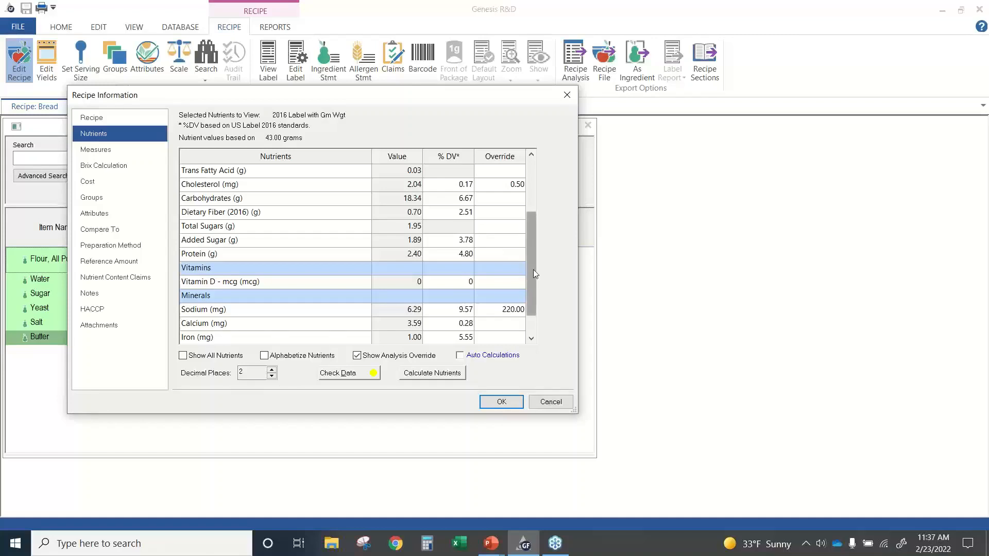
{"action": "left_click_drag", "start_coordinate": [533, 270], "coordinate": [528, 209]}
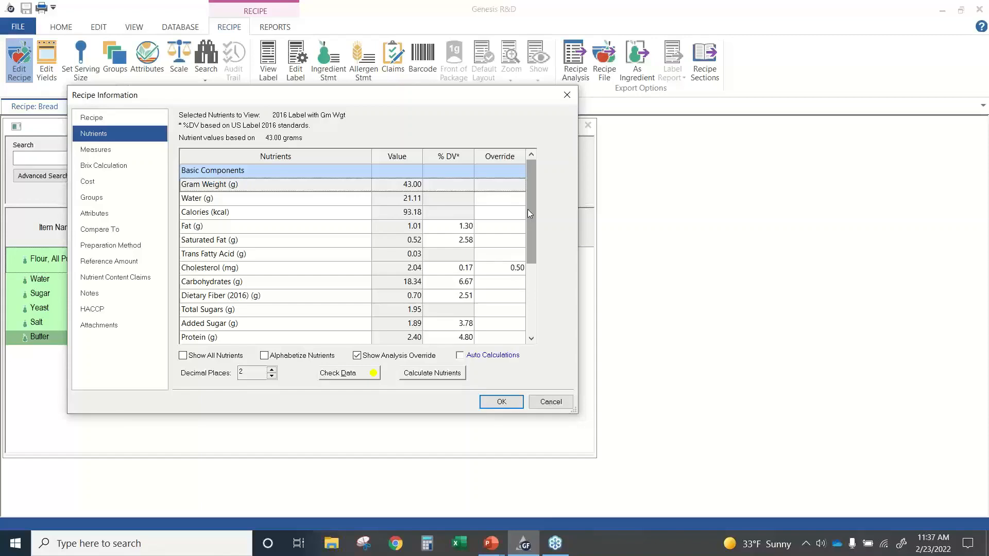
- Check the Bread recipe's calorie, fat, weight and carbohydrate estimates, and leave the recipe information without saving changes
{"action": "left_click", "coordinate": [348, 377]}
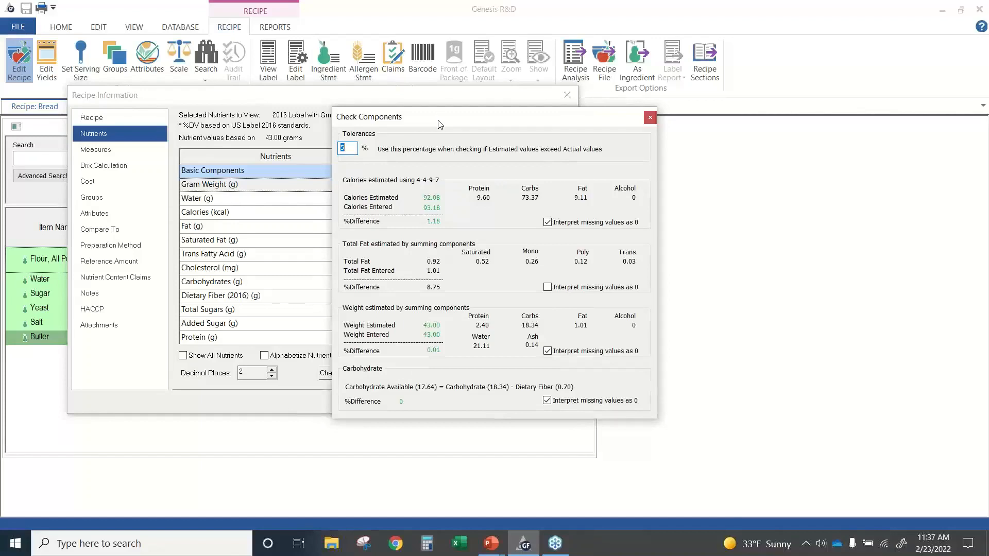
{"action": "left_click_drag", "start_coordinate": [440, 124], "coordinate": [509, 116]}
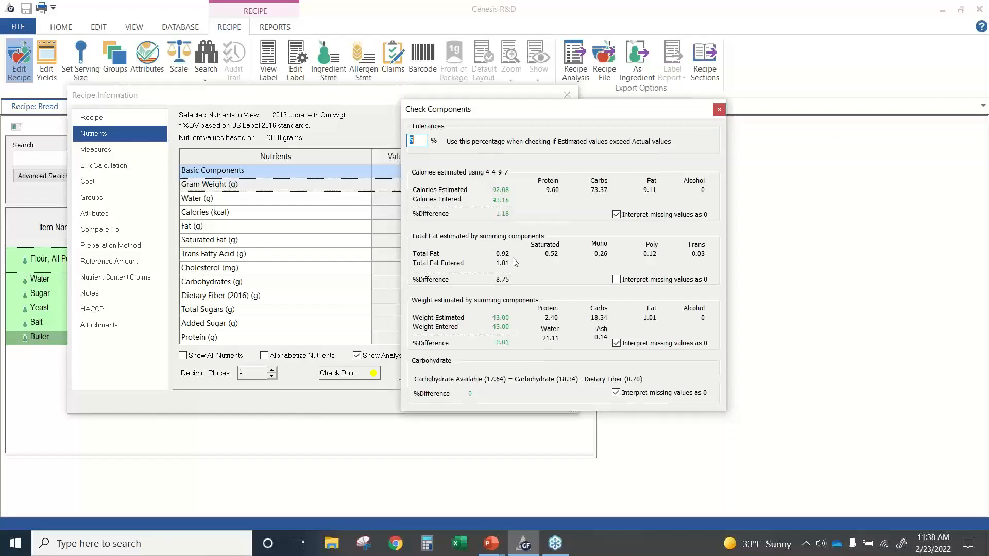
{"action": "left_click", "coordinate": [719, 111]}
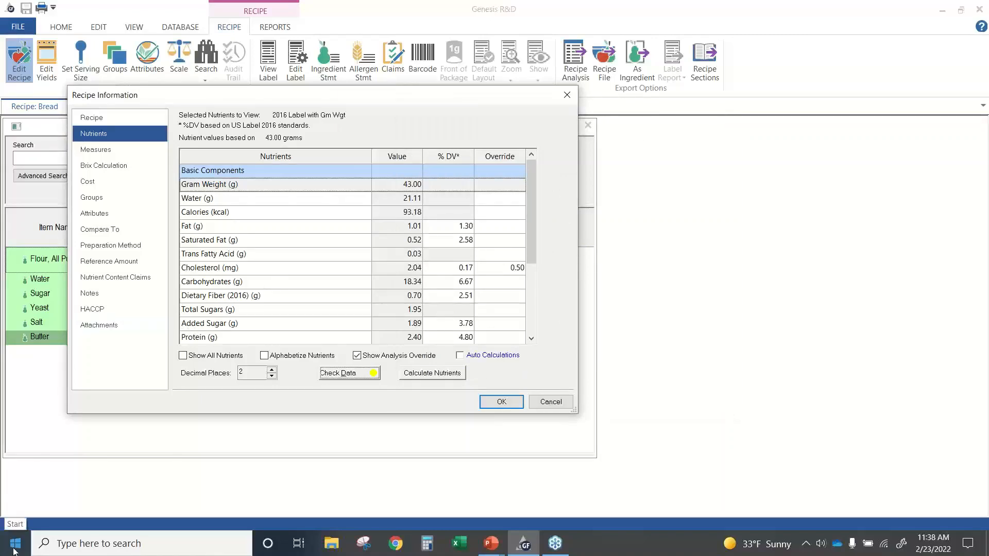
{"action": "left_click", "coordinate": [552, 402]}
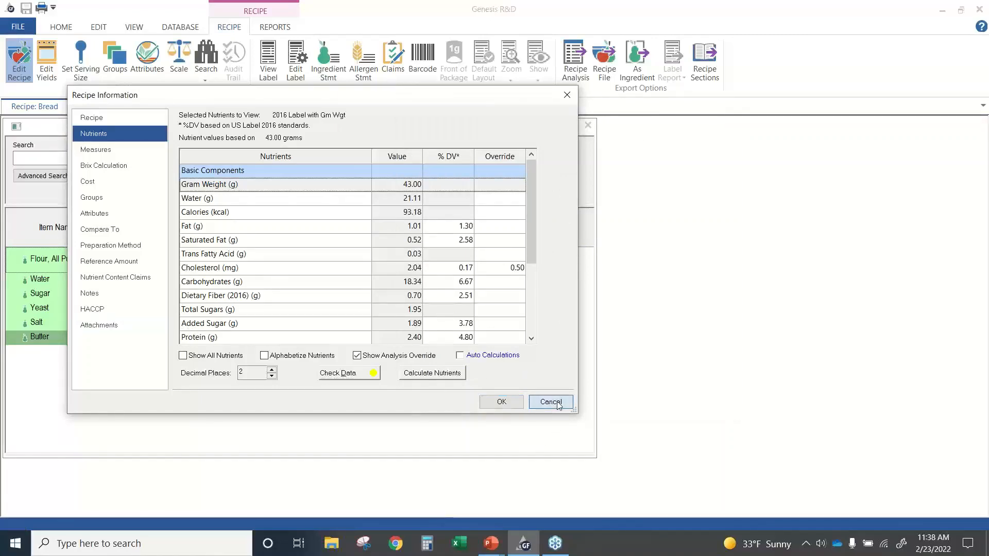
- Generate the unrounded Spreadsheet report for the Bread recipe
{"action": "left_click", "coordinate": [276, 28]}
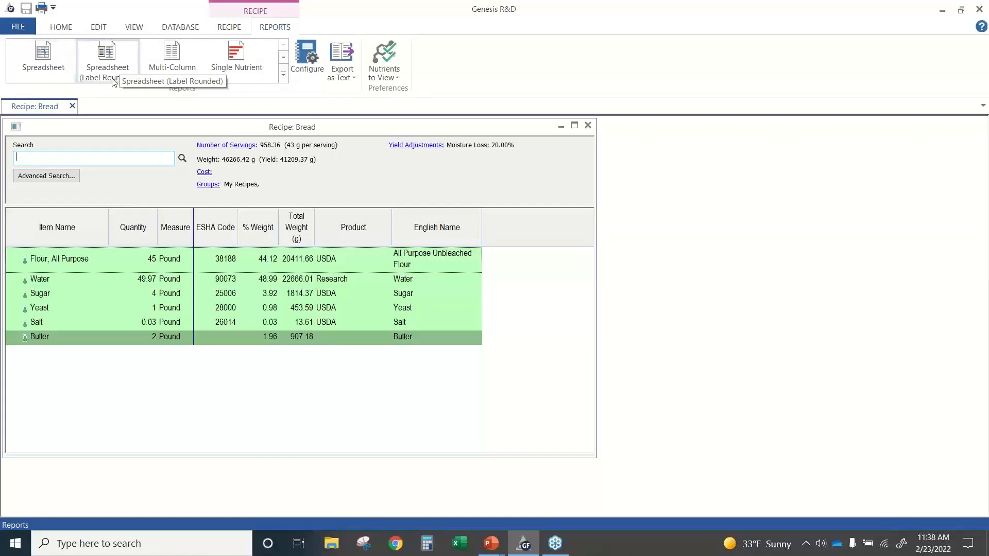
{"action": "left_click", "coordinate": [46, 72]}
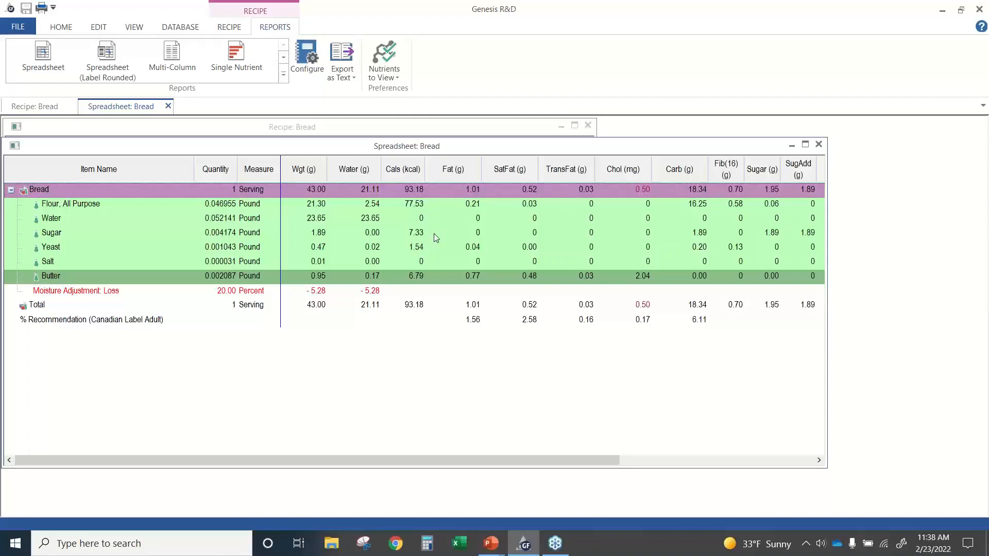
- Set the general preference for decimal places of nutrient information to 4
{"action": "left_click", "coordinate": [63, 29]}
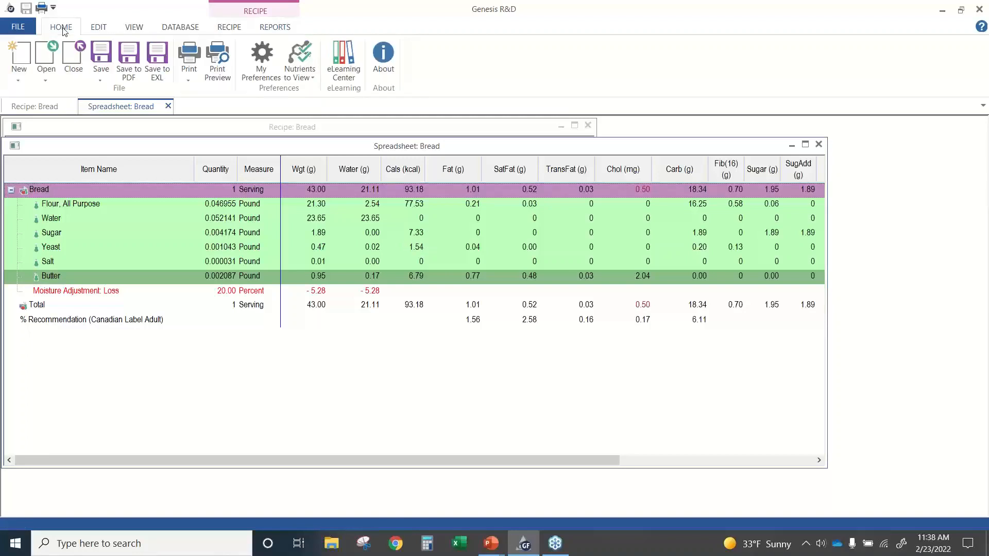
{"action": "left_click", "coordinate": [257, 76]}
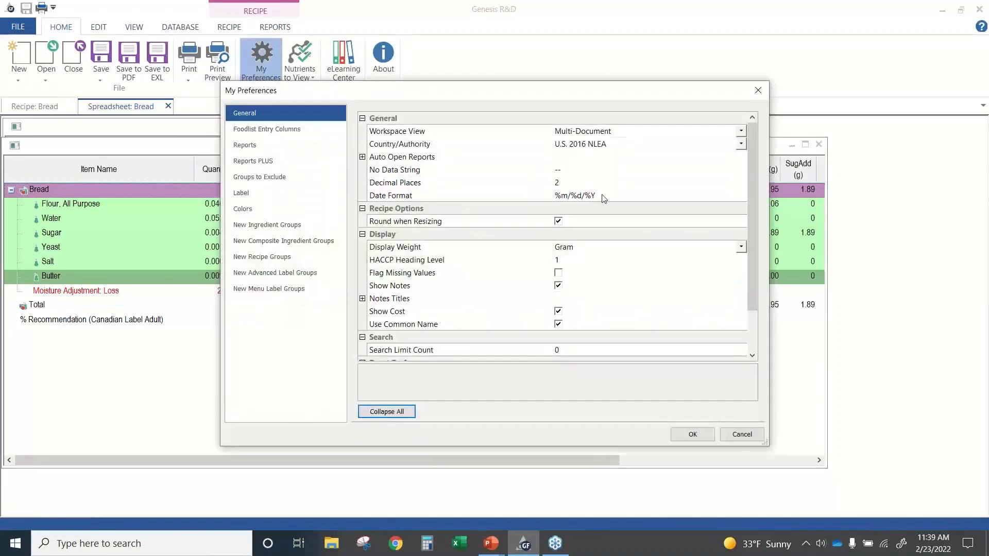
{"action": "left_click", "coordinate": [575, 181]}
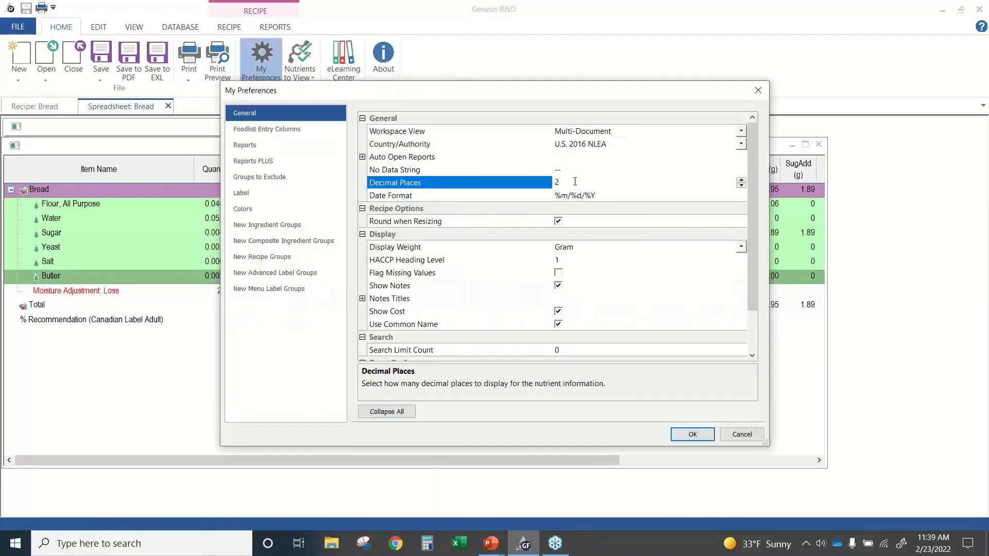
{"action": "key", "text": "BackSpace"}
{"action": "type", "text": "4"}
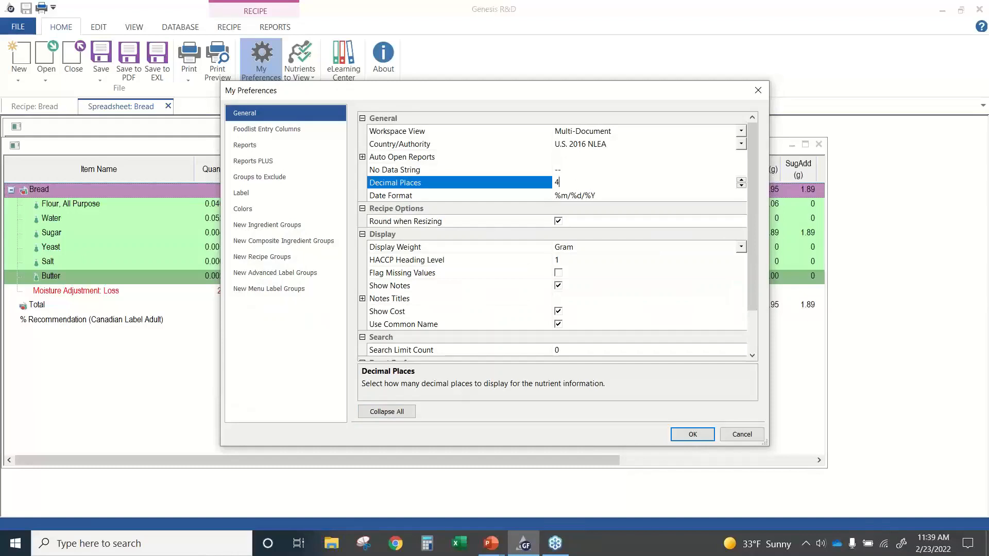
{"action": "left_click", "coordinate": [692, 435]}
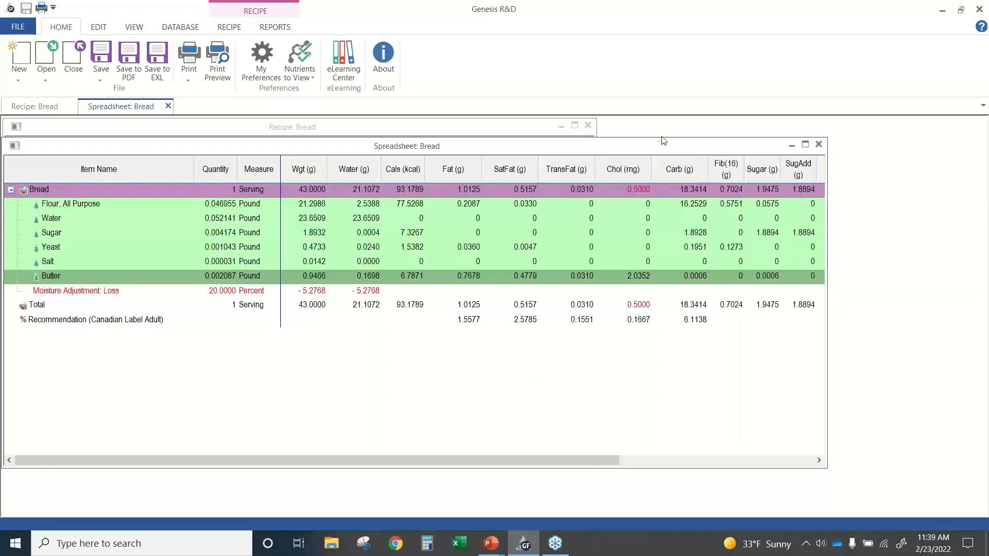
- Bring the Bread recipe window to the front and enlarge it and its notes pane so the notes text can be read
{"action": "left_click", "coordinate": [533, 129]}
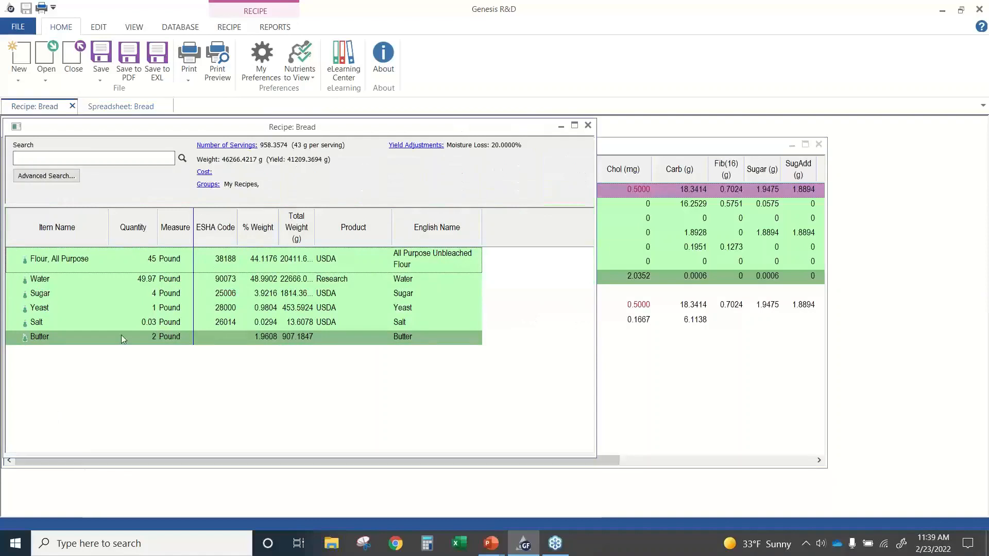
{"action": "left_click_drag", "start_coordinate": [157, 456], "coordinate": [155, 475]}
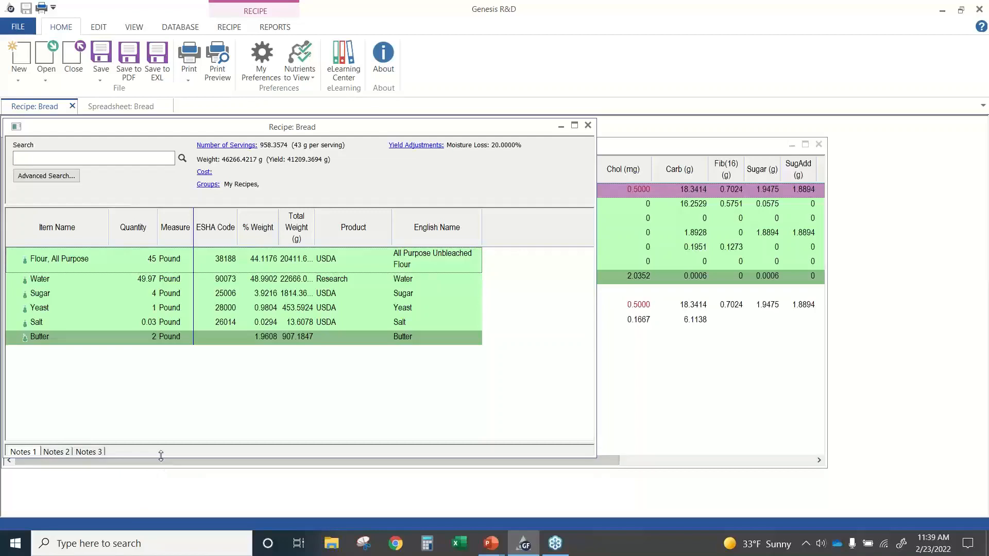
{"action": "left_click_drag", "start_coordinate": [160, 465], "coordinate": [159, 435]}
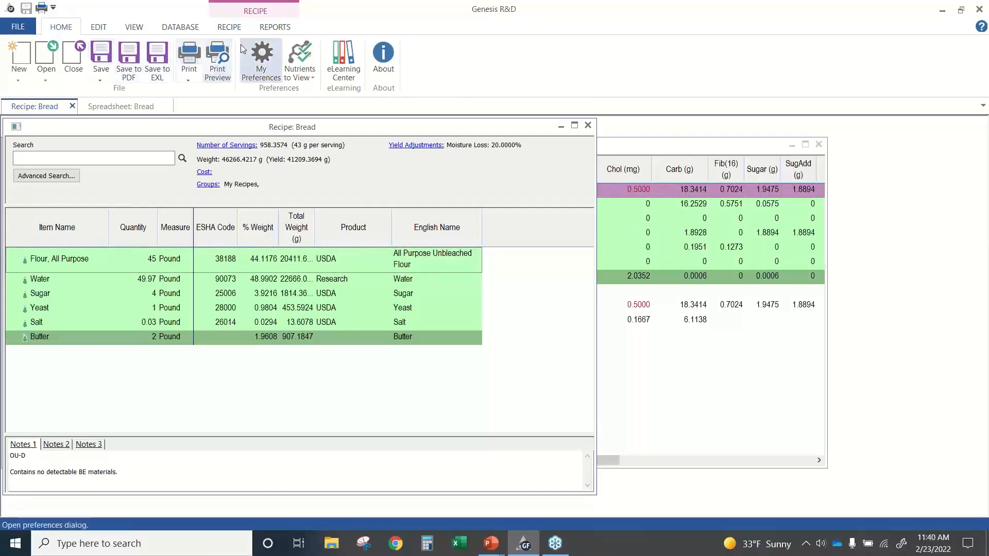
- View the Bread recipe's notes in the recipe information and leave it without saving changes
{"action": "left_click", "coordinate": [235, 32]}
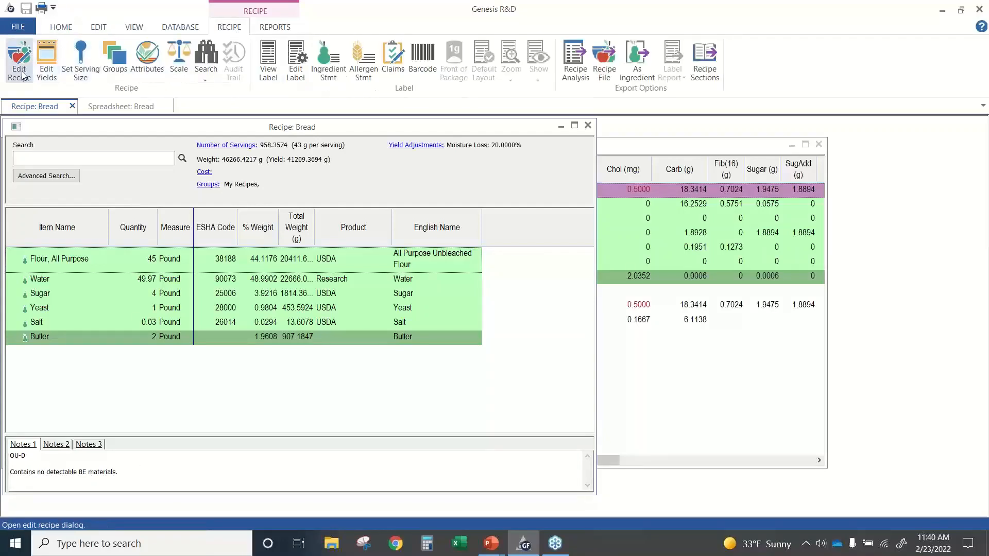
{"action": "left_click", "coordinate": [20, 72]}
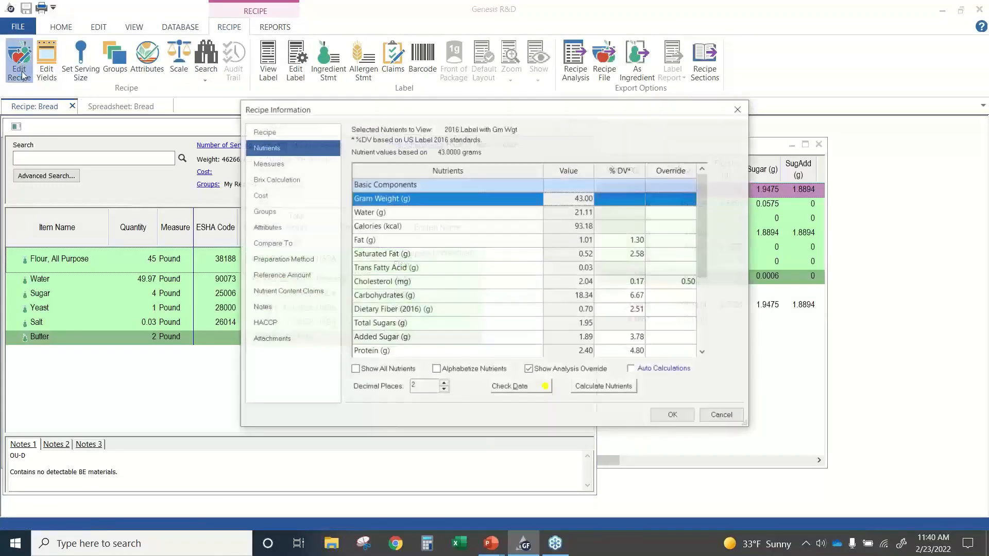
{"action": "left_click", "coordinate": [277, 307]}
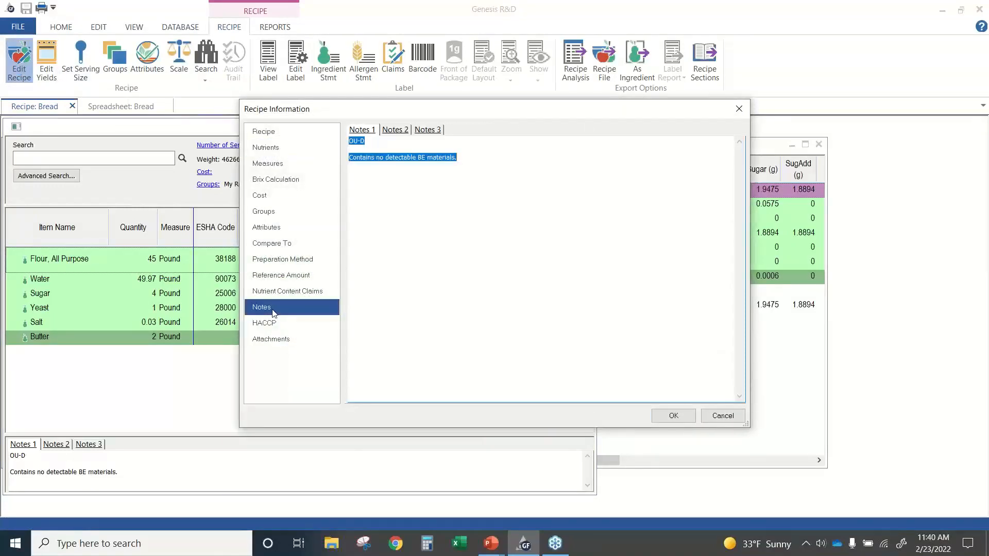
{"action": "left_click", "coordinate": [717, 422]}
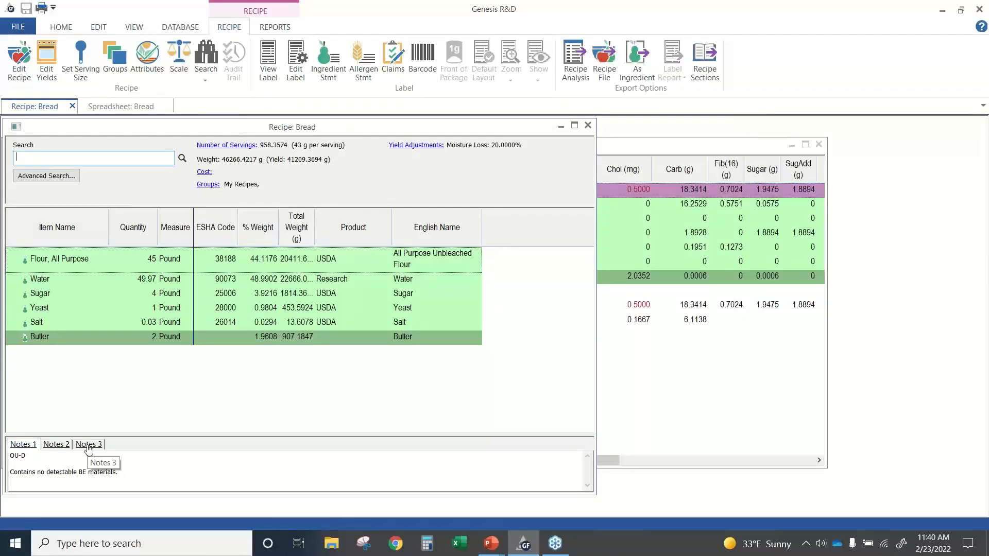
- Rename the recipe Notes 1 title to Marketing in the preferences
{"action": "double_click", "coordinate": [28, 448]}
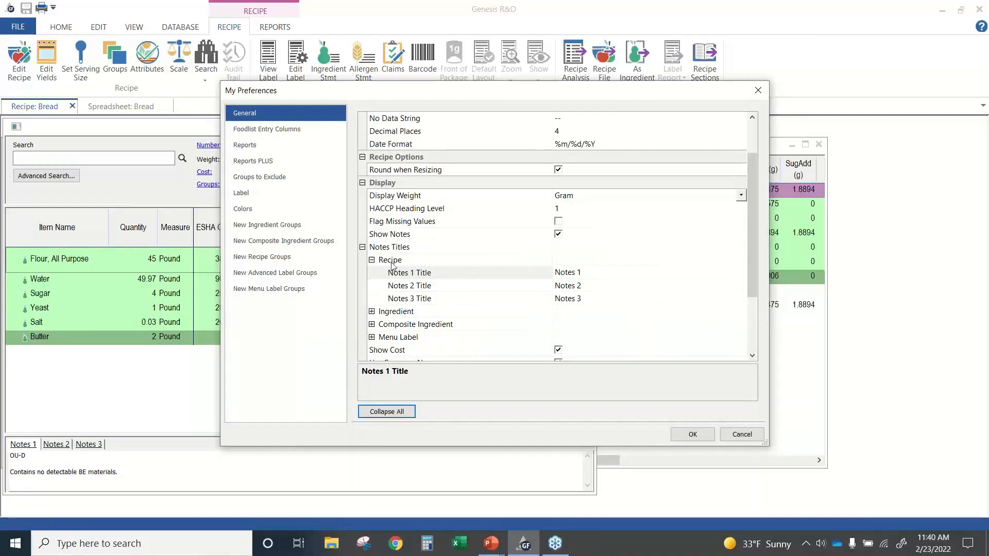
{"action": "left_click", "coordinate": [602, 274]}
{"action": "key", "text": "BackSpace"}
{"action": "key", "text": "BackSpace"}
{"action": "key", "text": "BackSpace"}
{"action": "key", "text": "BackSpace"}
{"action": "key", "text": "BackSpace"}
{"action": "key", "text": "BackSpace"}
{"action": "key", "text": "BackSpace"}
{"action": "type", "text": "Marketing"}
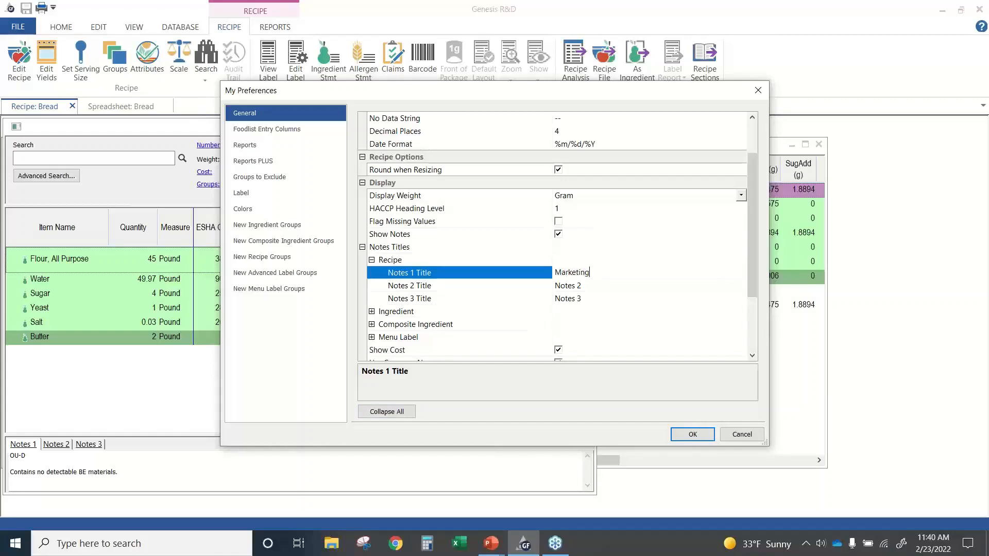
{"action": "left_click", "coordinate": [692, 436]}
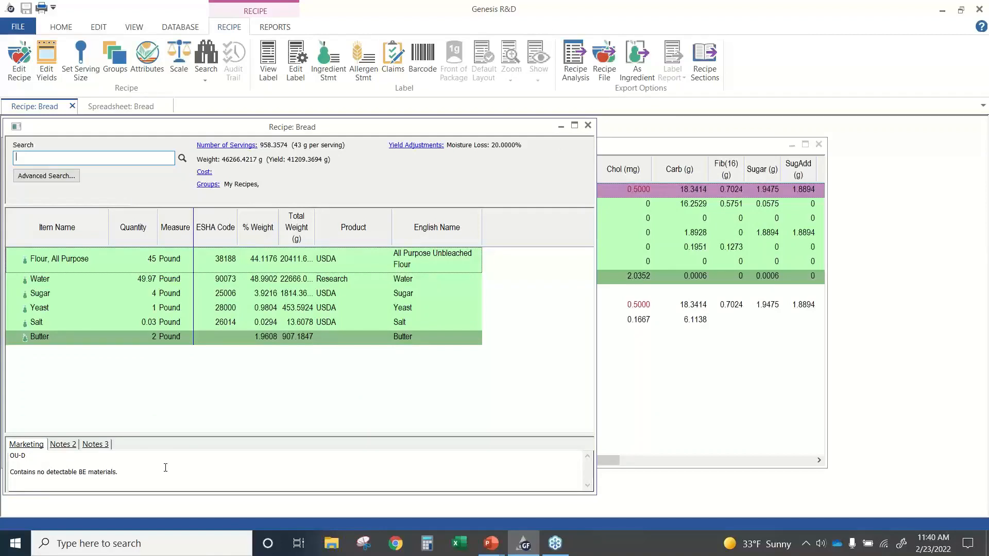
- Open the attached file 2021.02.08 Final Webinar Recipe- Bread.pdf from the Bread recipe's attachments
{"action": "left_click", "coordinate": [17, 73]}
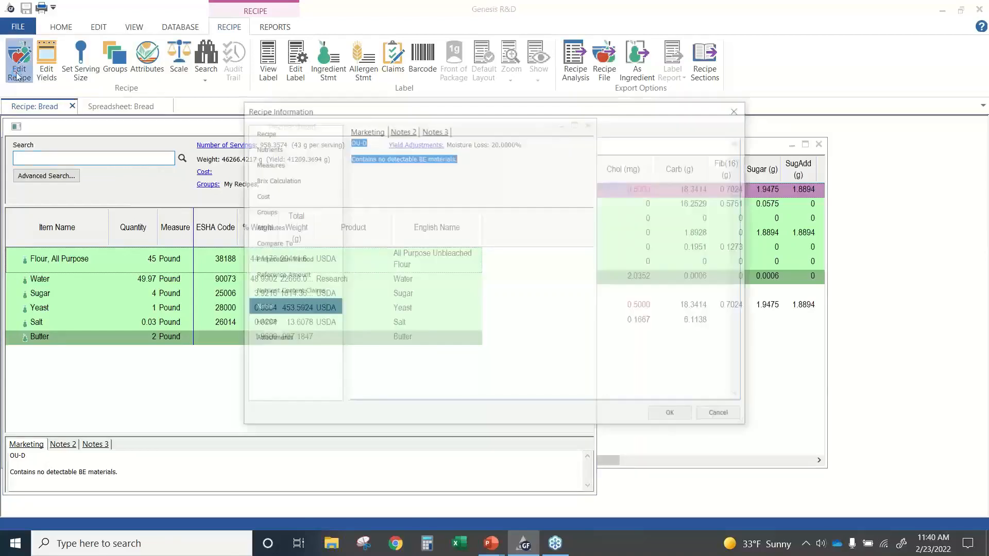
{"action": "left_click", "coordinate": [273, 339]}
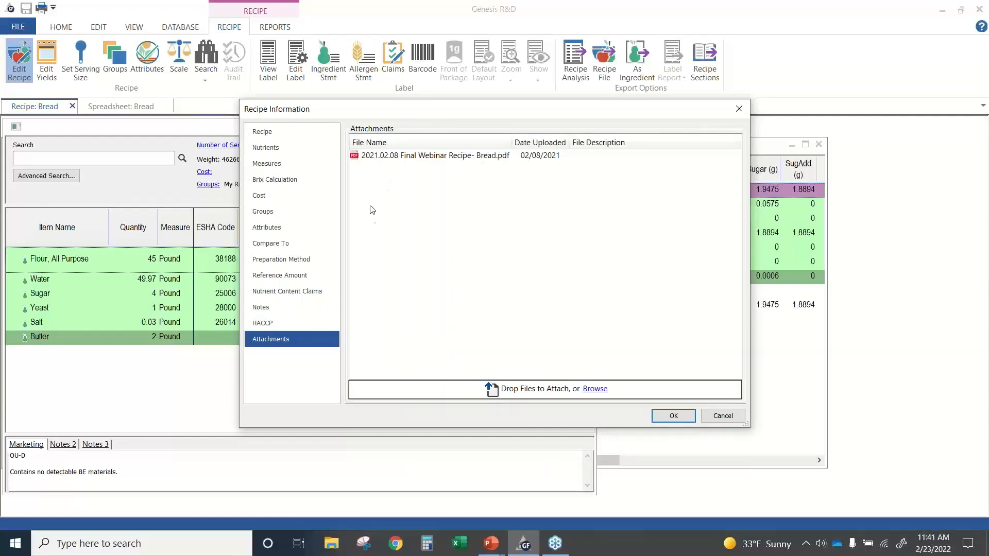
{"action": "left_click_drag", "start_coordinate": [462, 115], "coordinate": [361, 110]}
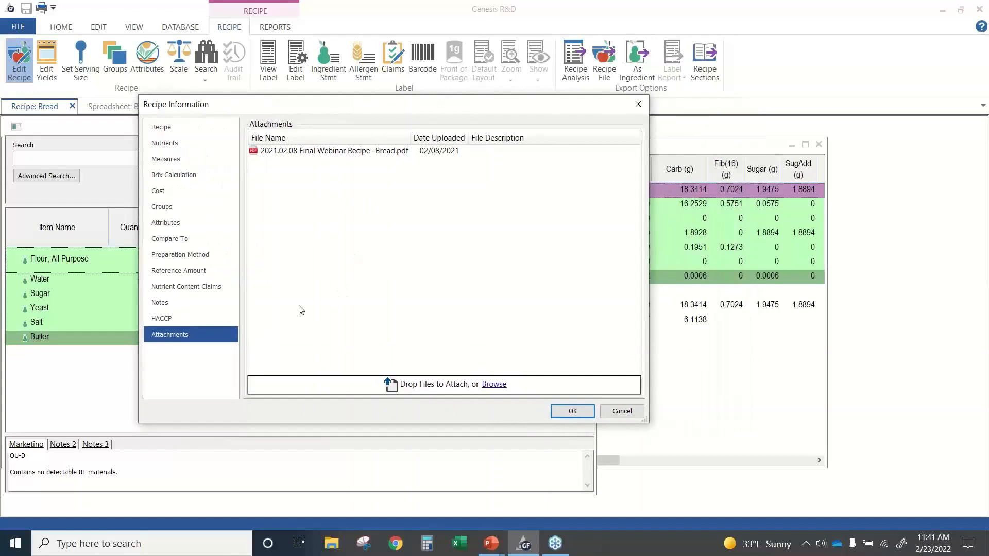
{"action": "double_click", "coordinate": [306, 152]}
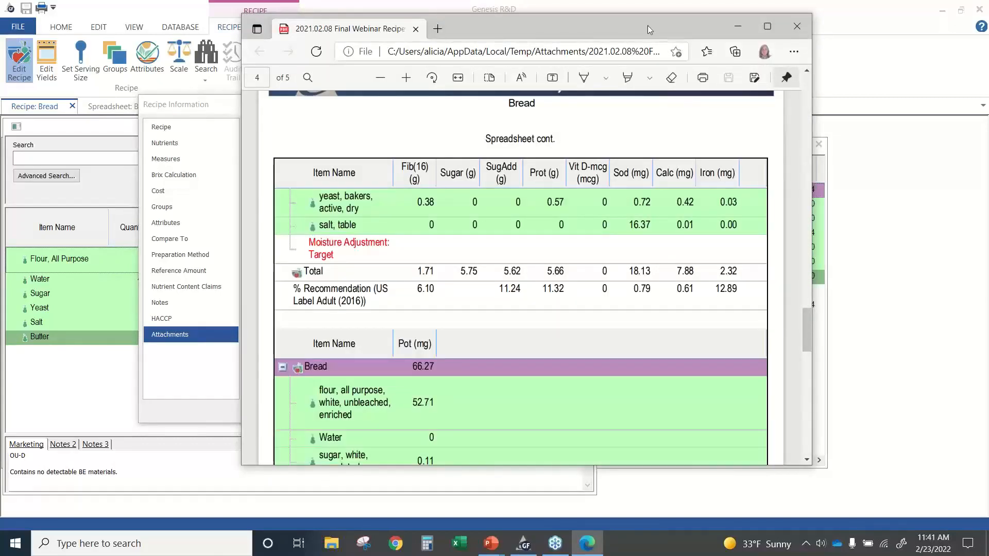
- Examine the attached PDF's nutrition label and spreadsheet pages, close it, and leave the recipe information without saving changes
{"action": "left_click_drag", "start_coordinate": [590, 30], "coordinate": [474, 26]}
{"action": "left_click_drag", "start_coordinate": [690, 332], "coordinate": [696, 178]}
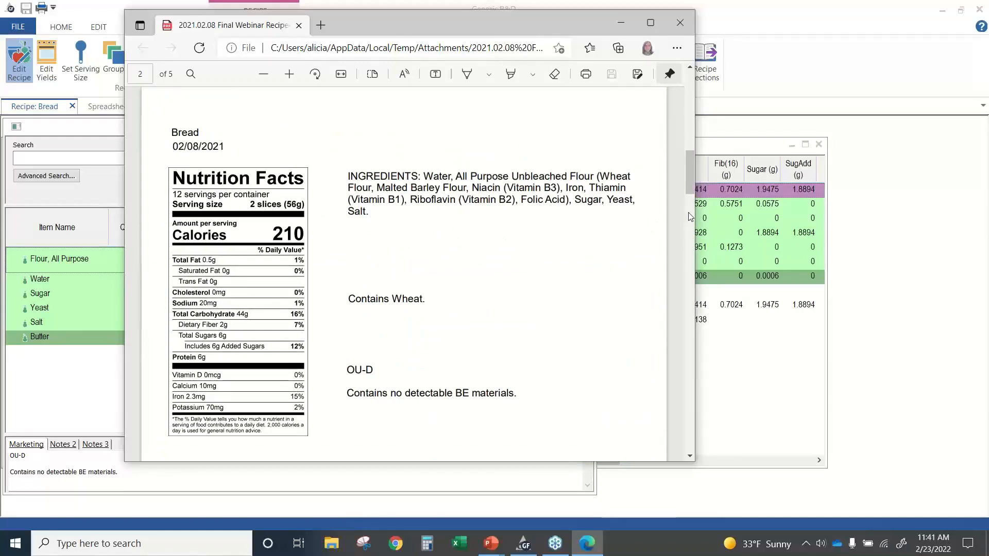
{"action": "left_click_drag", "start_coordinate": [693, 187], "coordinate": [699, 270]}
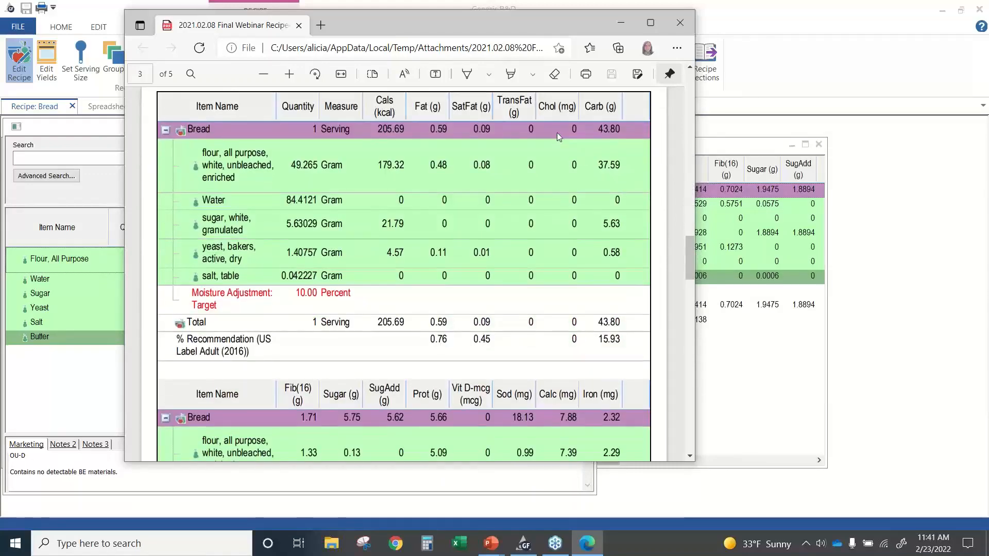
{"action": "left_click", "coordinate": [680, 24]}
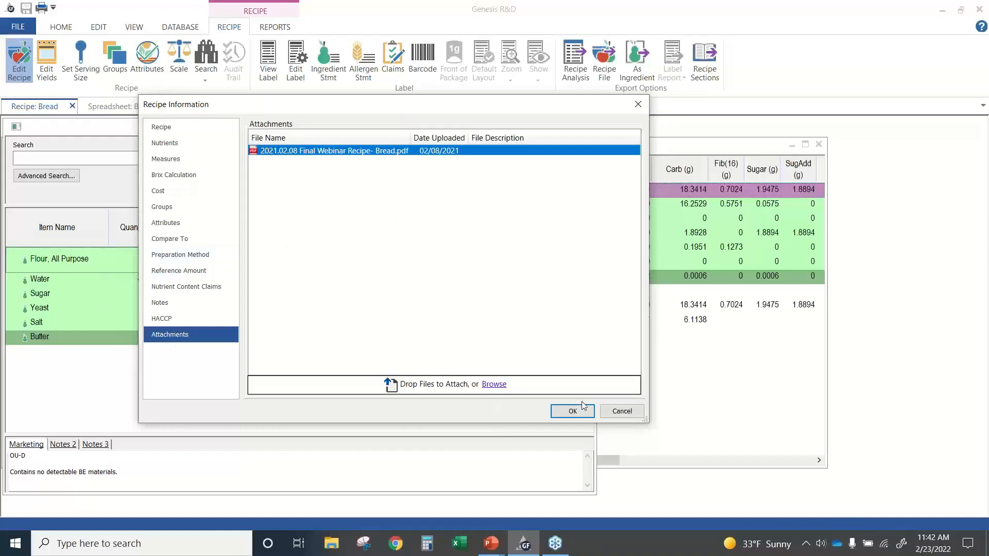
{"action": "left_click", "coordinate": [611, 411]}
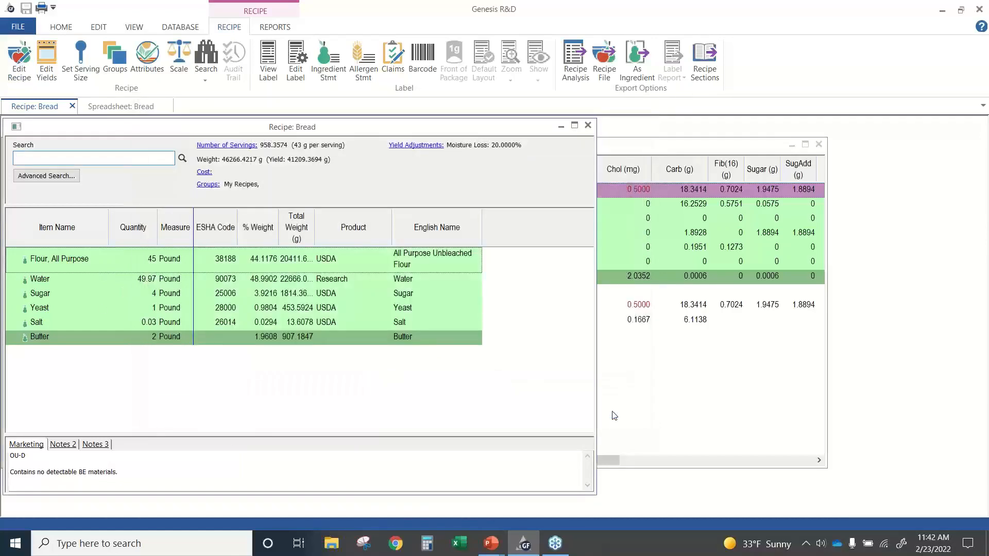
- Generate the Single Nutrient report for the Bread recipe and move its window nearer the middle of the workspace
{"action": "left_click", "coordinate": [281, 29]}
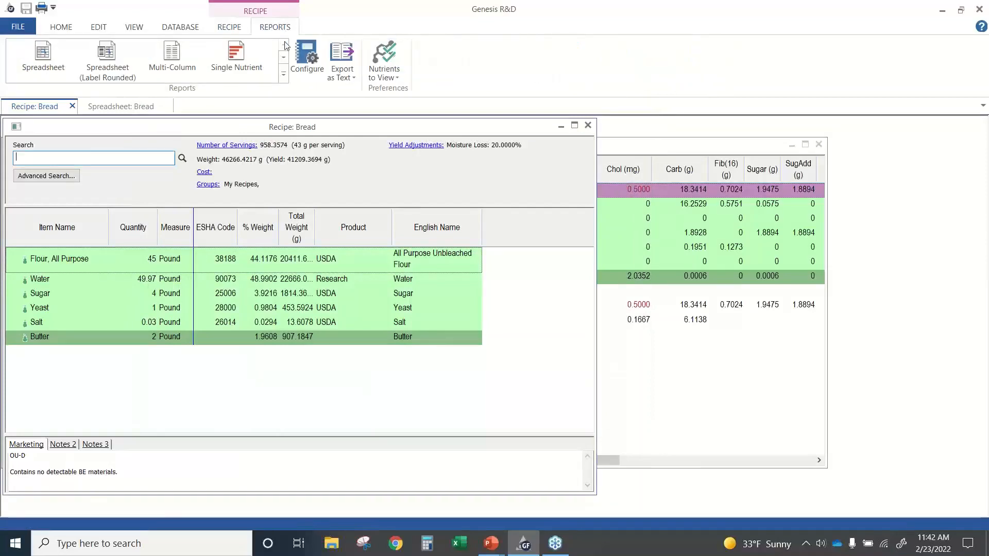
{"action": "left_click", "coordinate": [284, 74]}
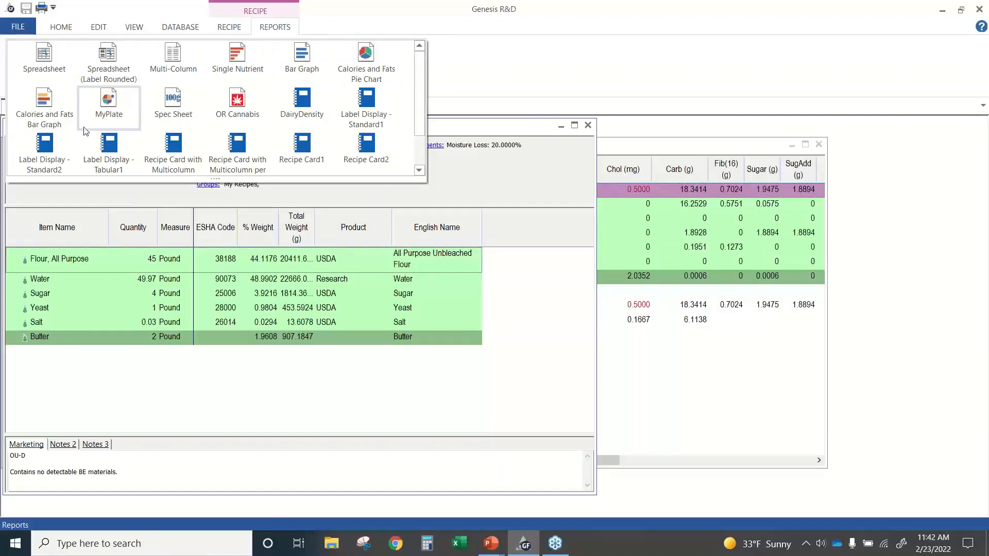
{"action": "left_click", "coordinate": [241, 64]}
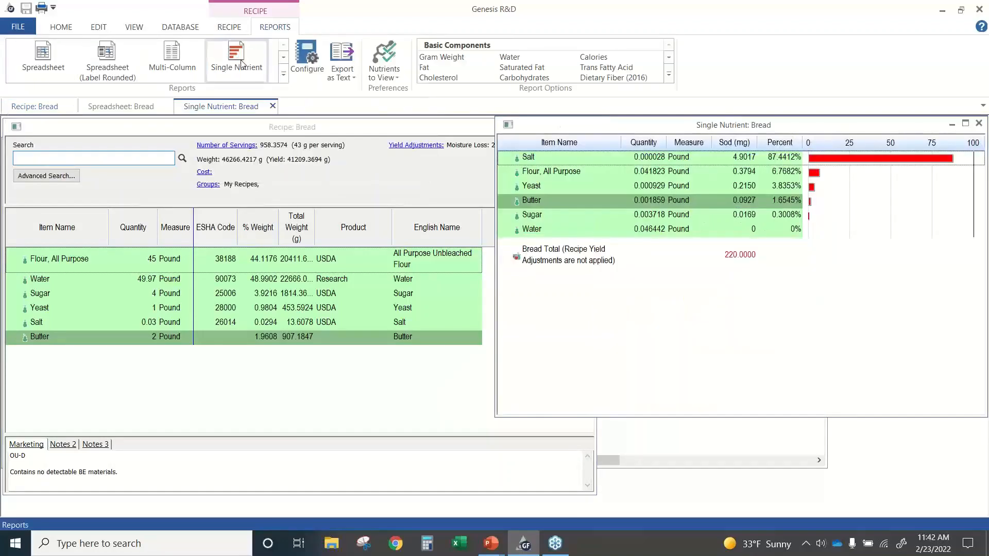
{"action": "left_click_drag", "start_coordinate": [647, 133], "coordinate": [310, 140]}
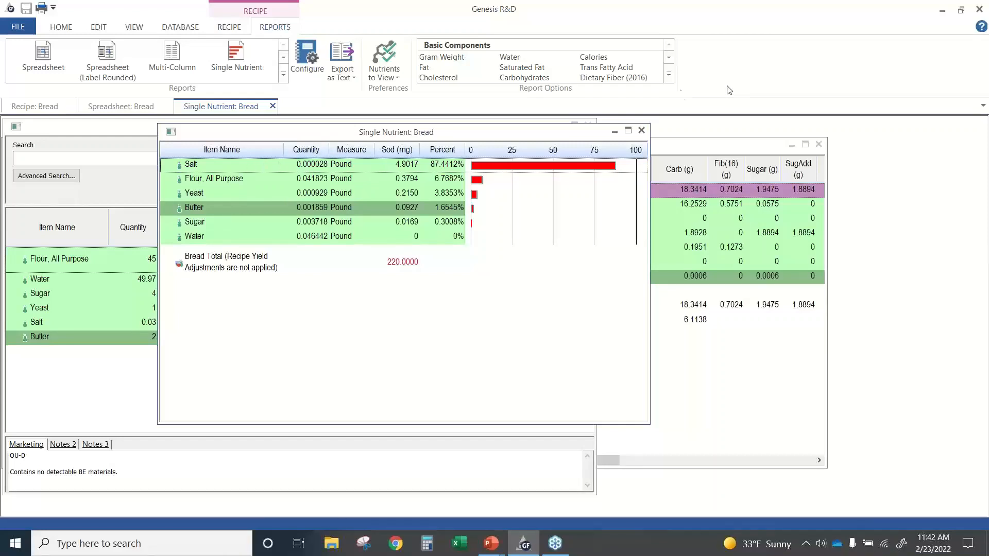
- Compare the ingredients' sodium and fat contributions in the Single Nutrient report and close the report
{"action": "left_click", "coordinate": [668, 77]}
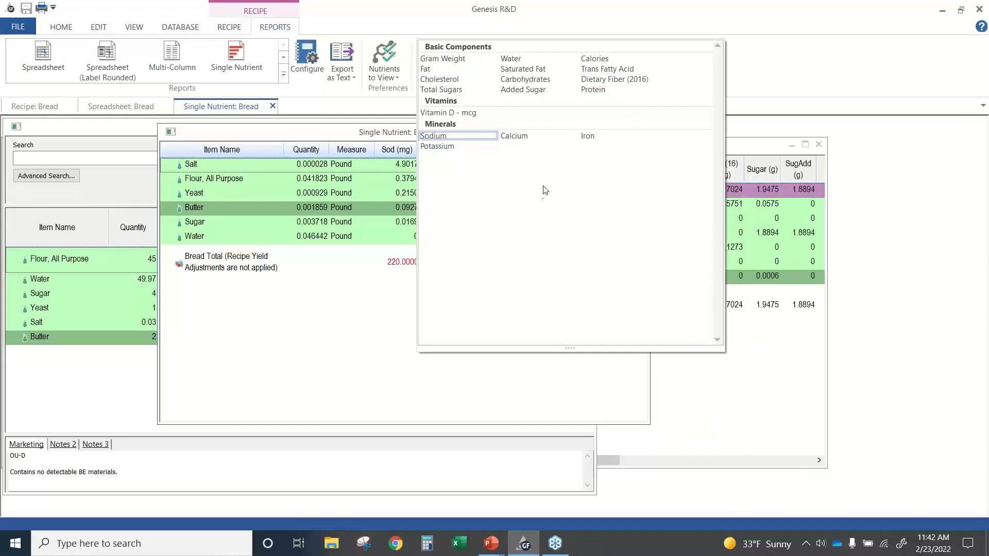
{"action": "left_click", "coordinate": [460, 136]}
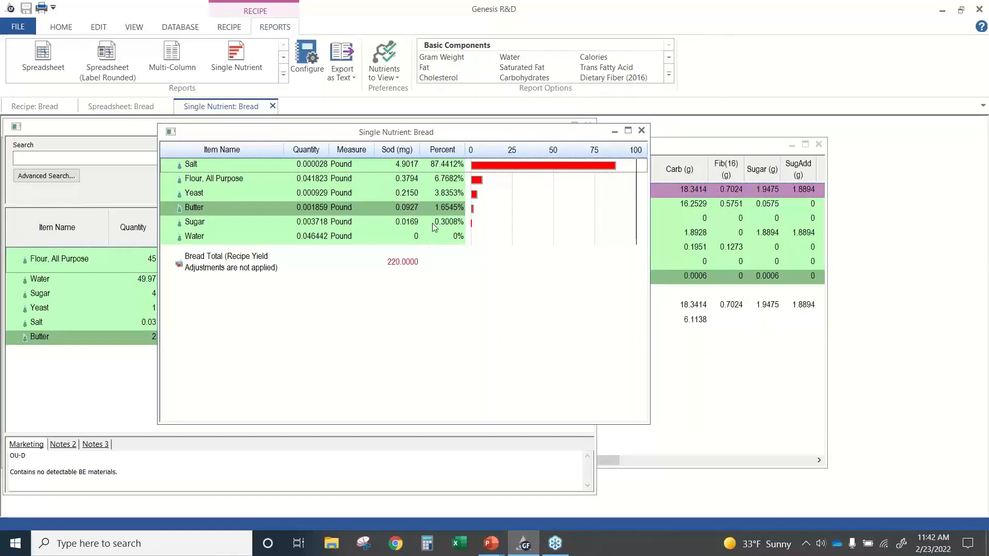
{"action": "left_click", "coordinate": [430, 67]}
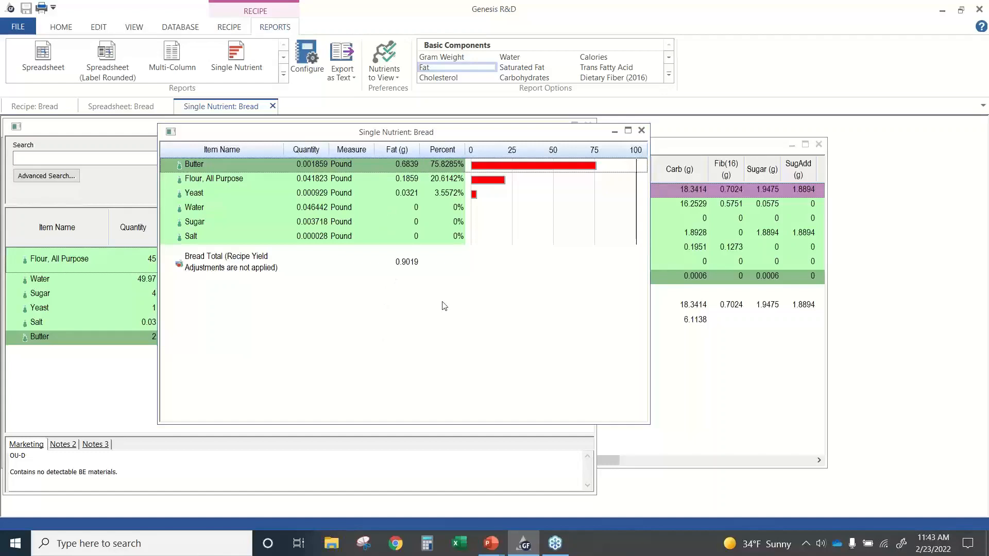
{"action": "left_click", "coordinate": [668, 77]}
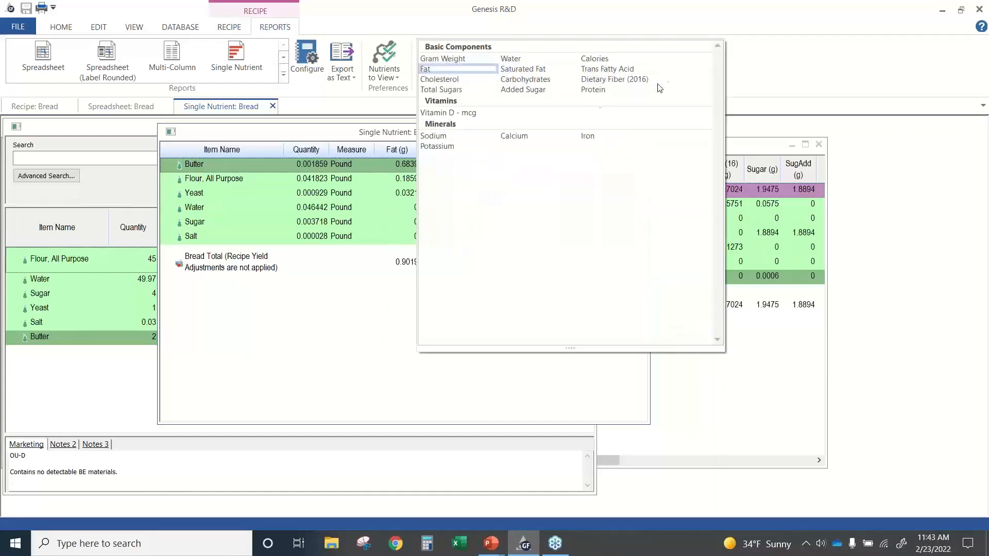
{"action": "left_click", "coordinate": [452, 138]}
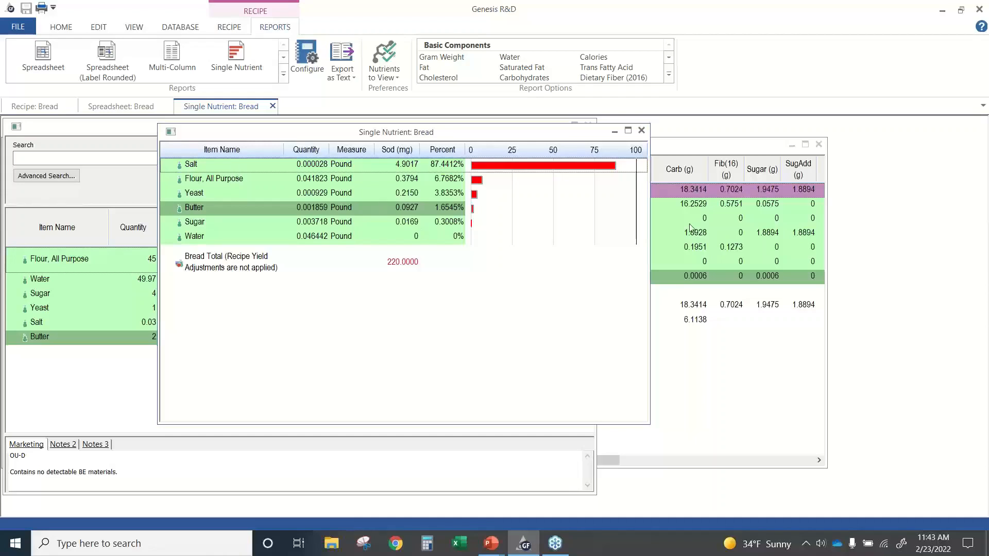
{"action": "left_click", "coordinate": [642, 130]}
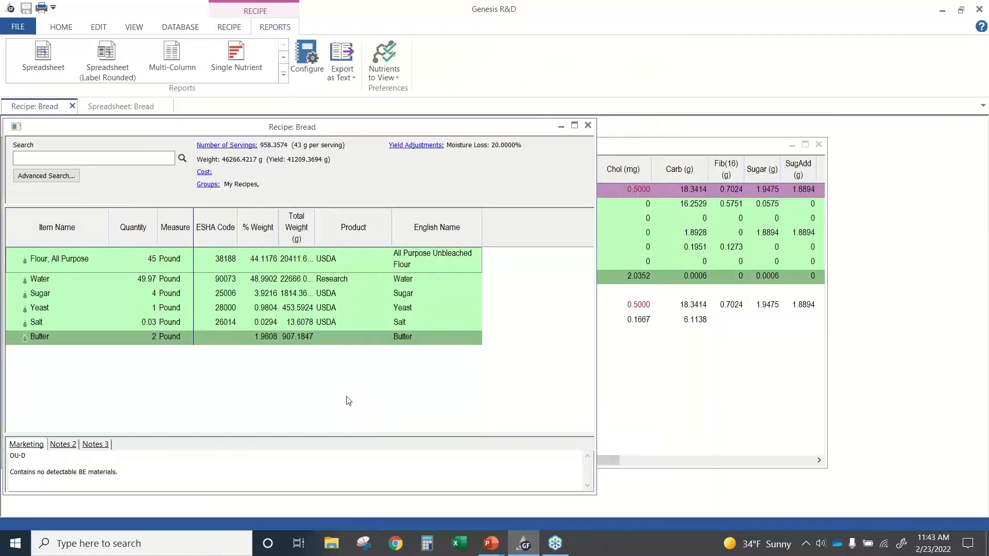
- Generate the Spec Sheet report for the Bread recipe
{"action": "left_click", "coordinate": [284, 77]}
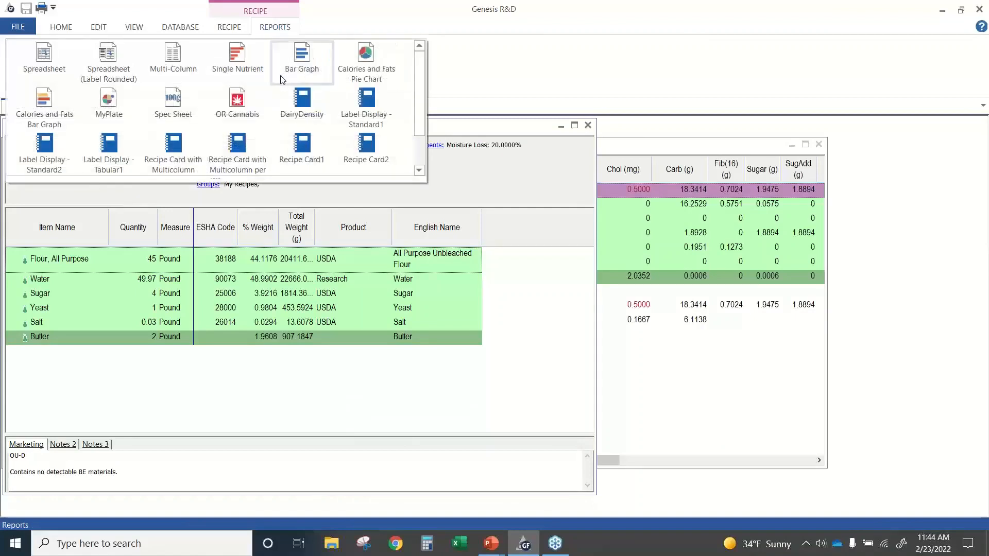
{"action": "left_click", "coordinate": [177, 100]}
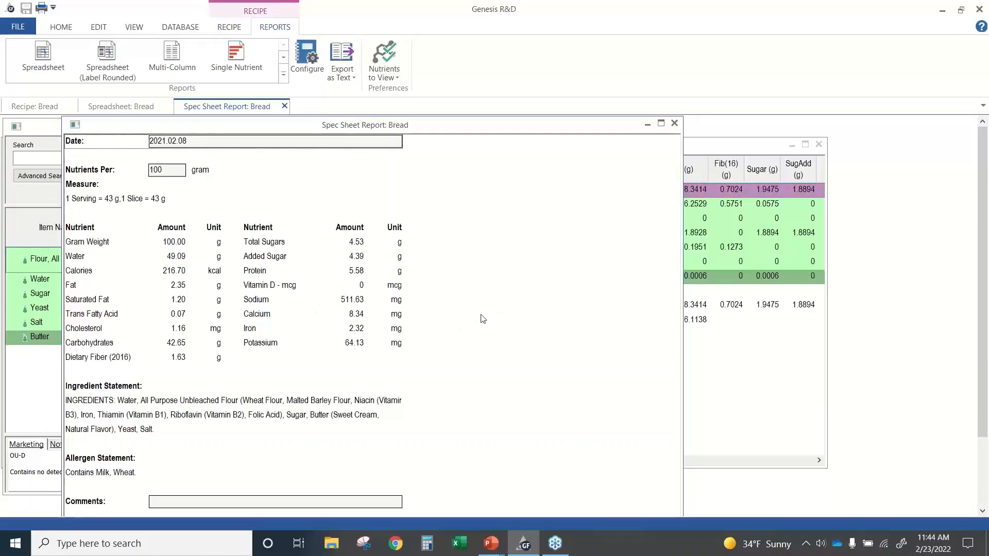
- Recalculate the Spec Sheet nutrients per 43 grams, and restore the basis to 100 grams
{"action": "double_click", "coordinate": [164, 169]}
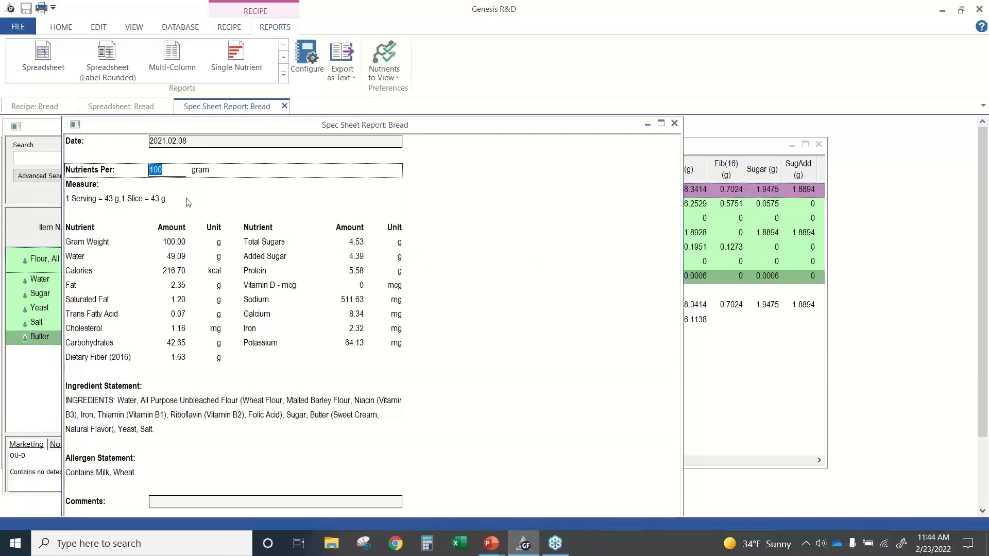
{"action": "type", "text": "43"}
{"action": "key", "text": "Tab"}
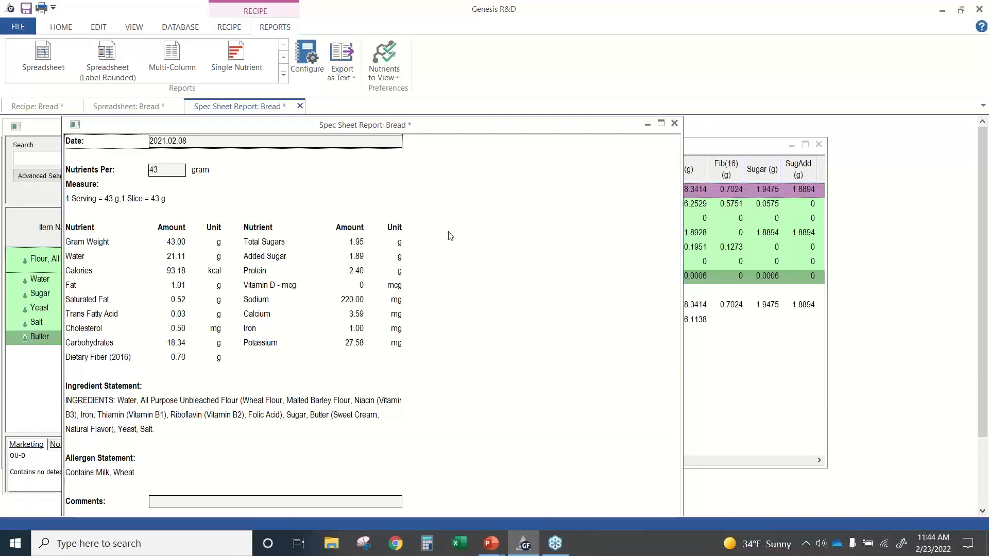
{"action": "left_click", "coordinate": [162, 172]}
{"action": "type", "text": "100"}
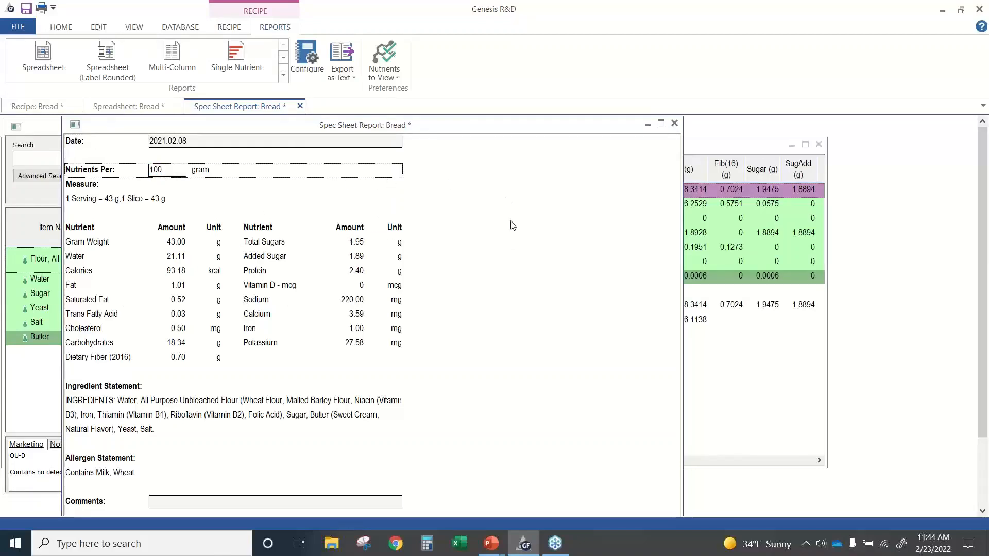
{"action": "key", "text": "Return"}
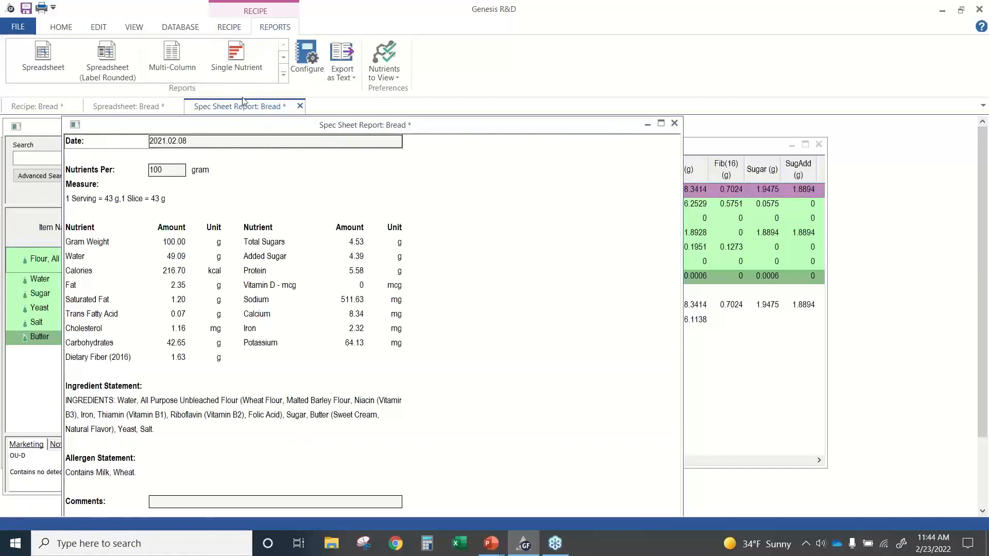
- Preview the printed Spec Sheet report from its header to the signature lines, and close the preview
{"action": "left_click", "coordinate": [28, 28]}
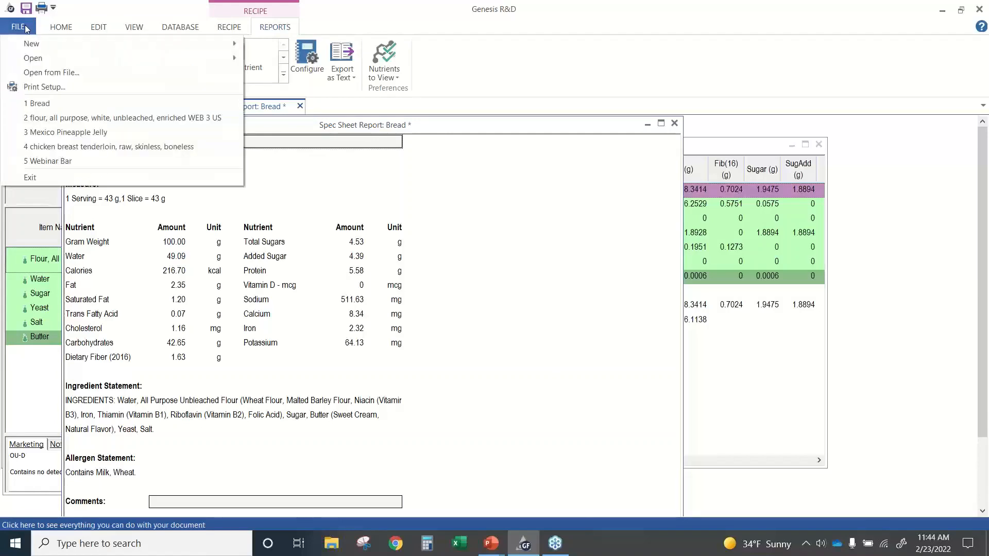
{"action": "left_click", "coordinate": [69, 30]}
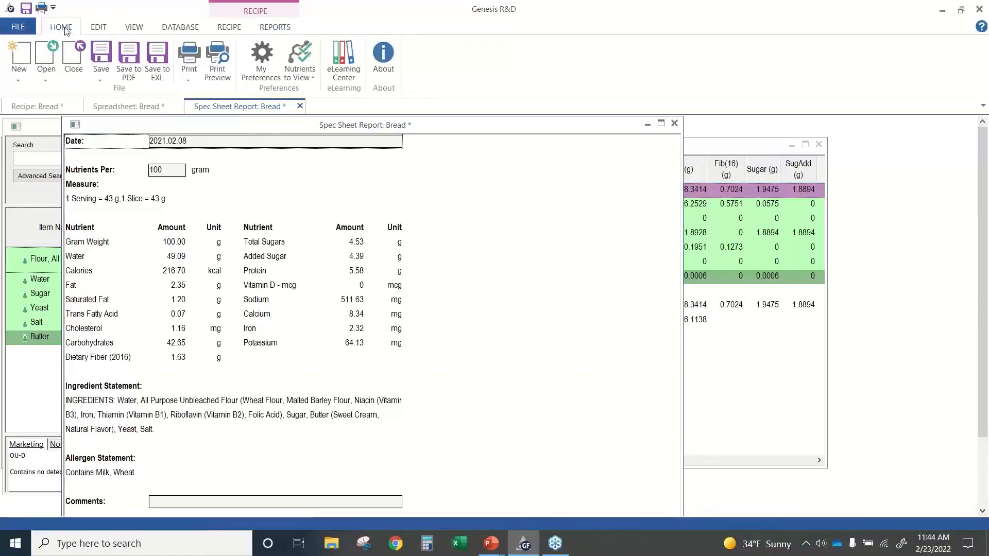
{"action": "left_click", "coordinate": [219, 73]}
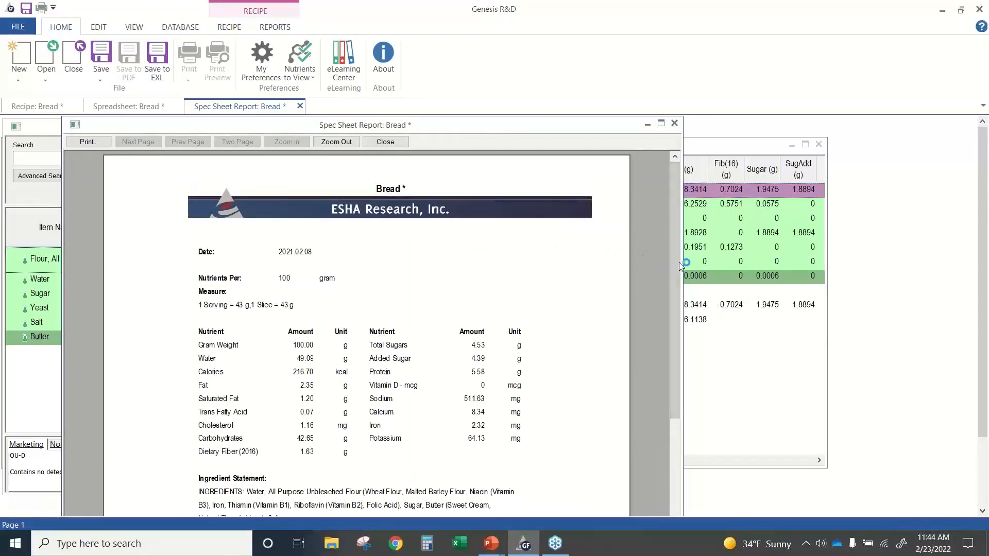
{"action": "left_click_drag", "start_coordinate": [672, 260], "coordinate": [682, 354]}
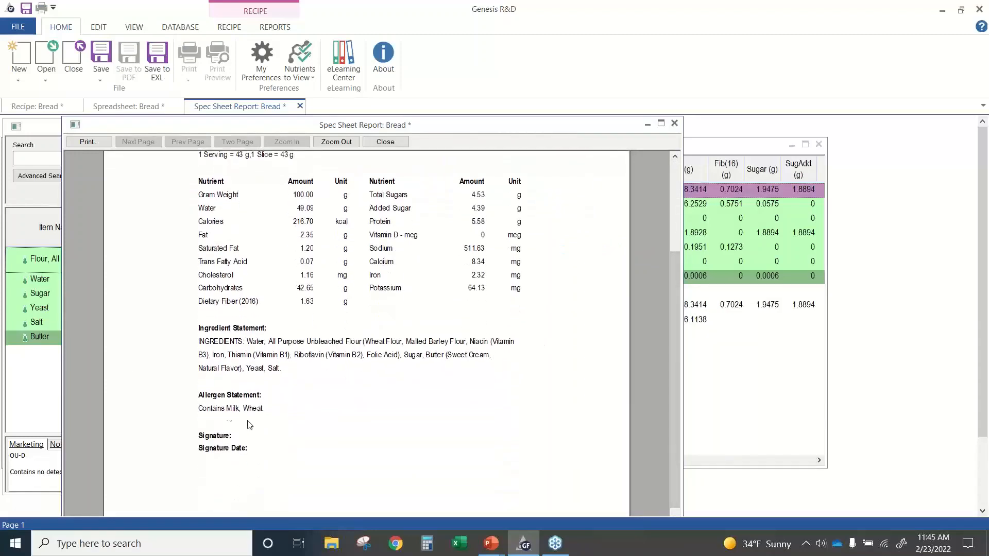
{"action": "left_click_drag", "start_coordinate": [678, 286], "coordinate": [678, 196]}
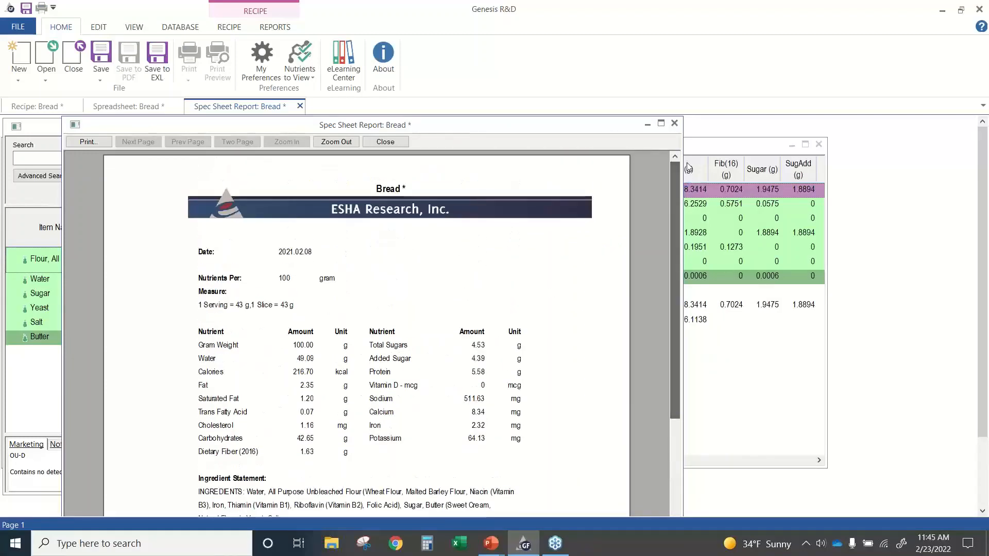
{"action": "left_click", "coordinate": [674, 123]}
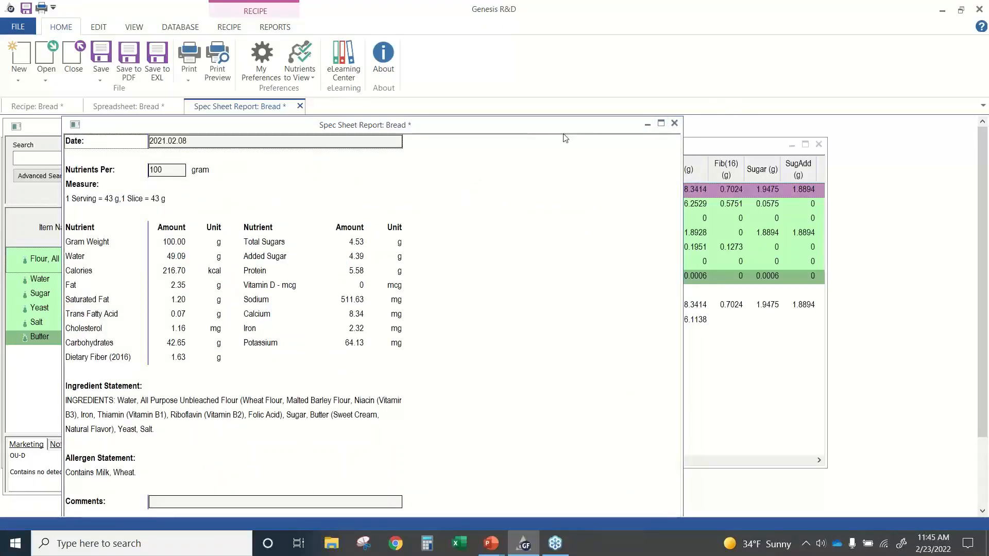
- Close the Spec Sheet report and the Bread spreadsheet, keeping the recipe open
{"action": "left_click", "coordinate": [675, 124]}
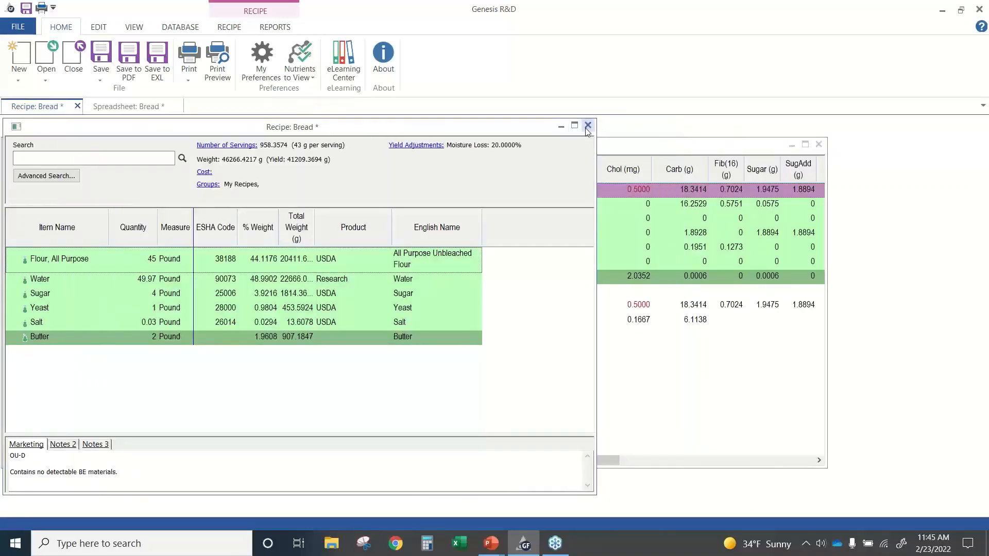
{"action": "left_click", "coordinate": [662, 388]}
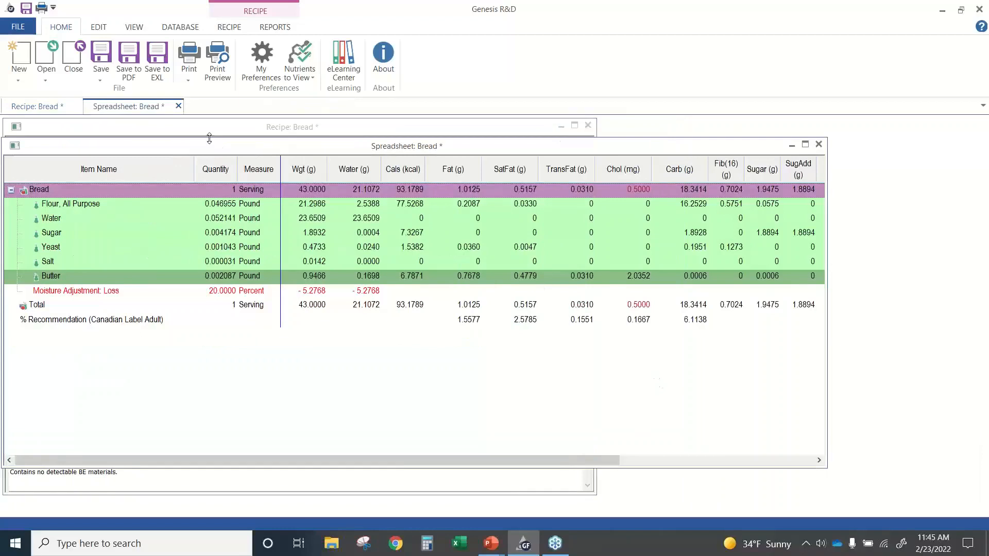
{"action": "left_click", "coordinate": [179, 105]}
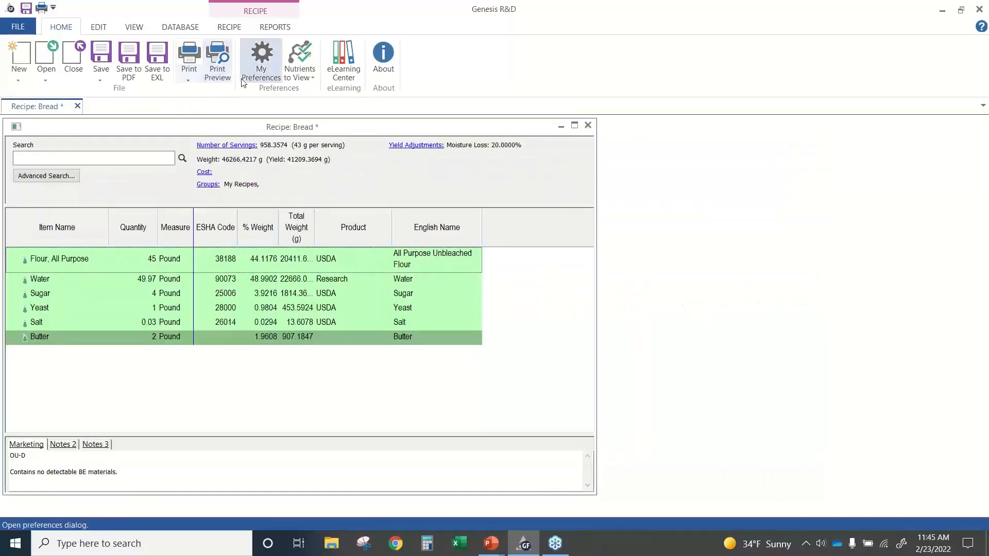
- Review the Bread recipe's ingredient statement and ingredients by percent weight, and leave without changes
{"action": "left_click", "coordinate": [227, 27]}
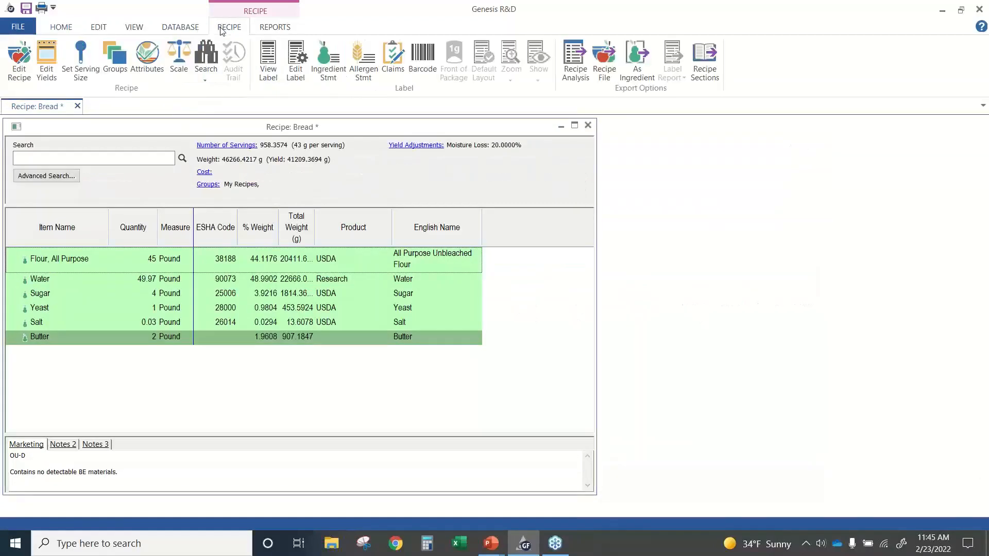
{"action": "left_click", "coordinate": [328, 76]}
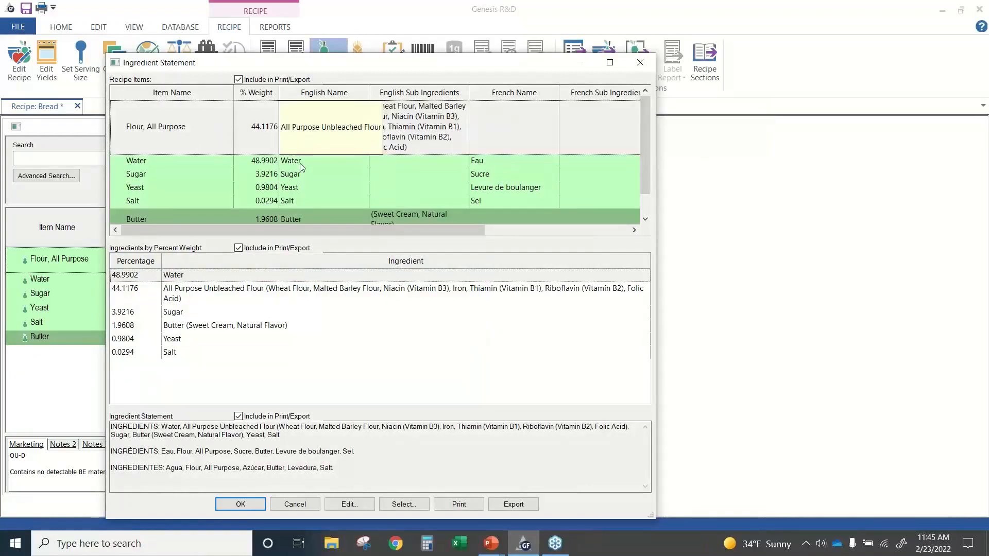
{"action": "left_click", "coordinate": [295, 504]}
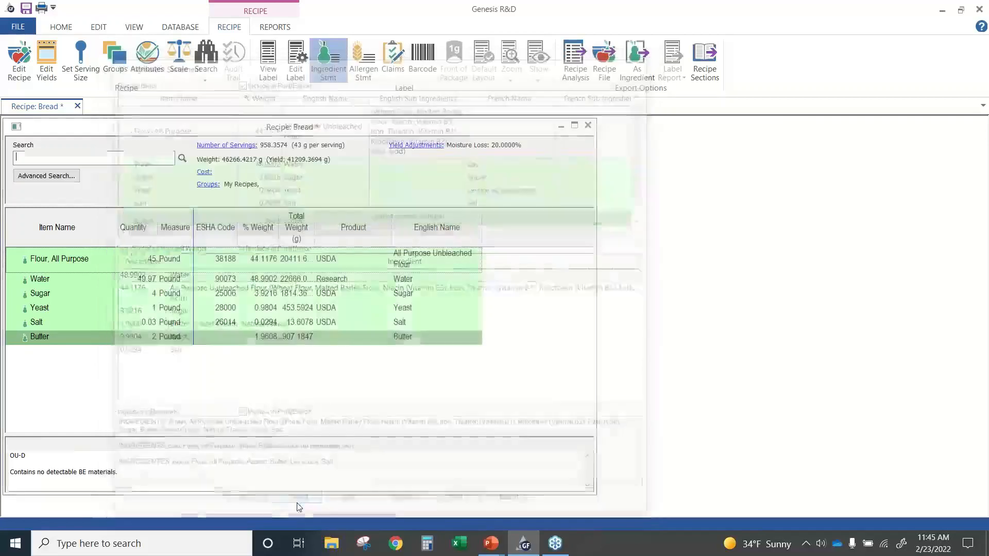
- Check which ingredients carry the milk and wheat allergens, review the allergen statement, and leave without changes
{"action": "left_click", "coordinate": [365, 73]}
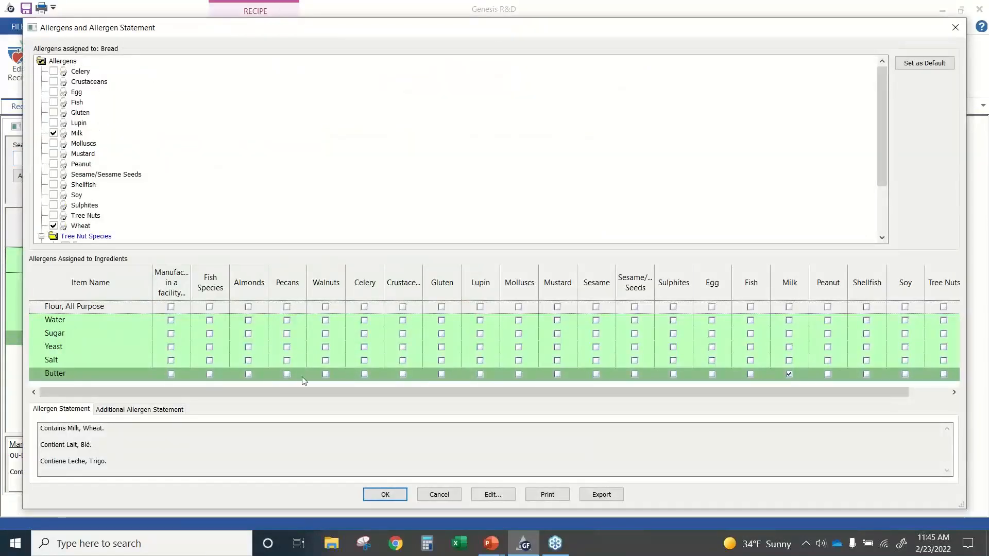
{"action": "left_click_drag", "start_coordinate": [471, 391], "coordinate": [560, 399]}
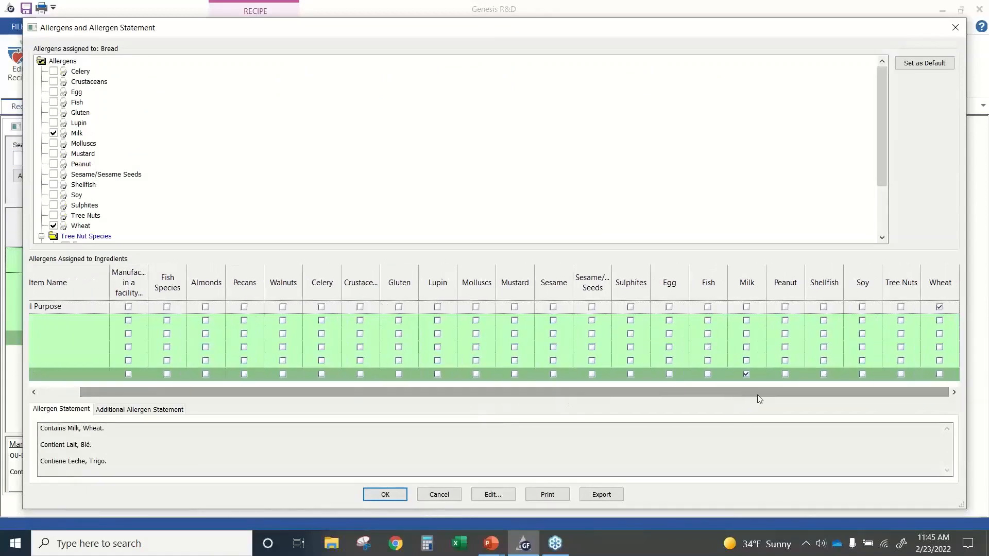
{"action": "left_click", "coordinate": [746, 374]}
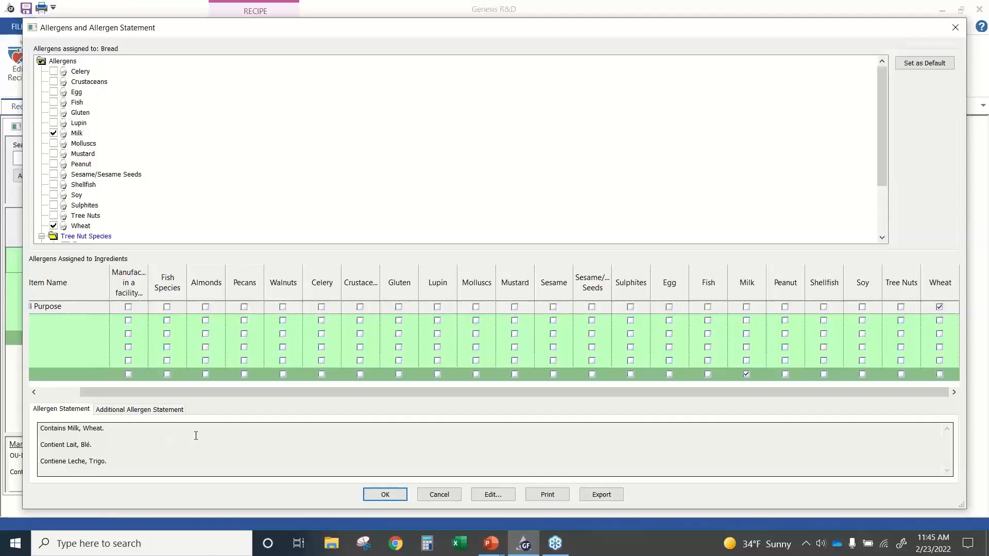
{"action": "left_click", "coordinate": [426, 495]}
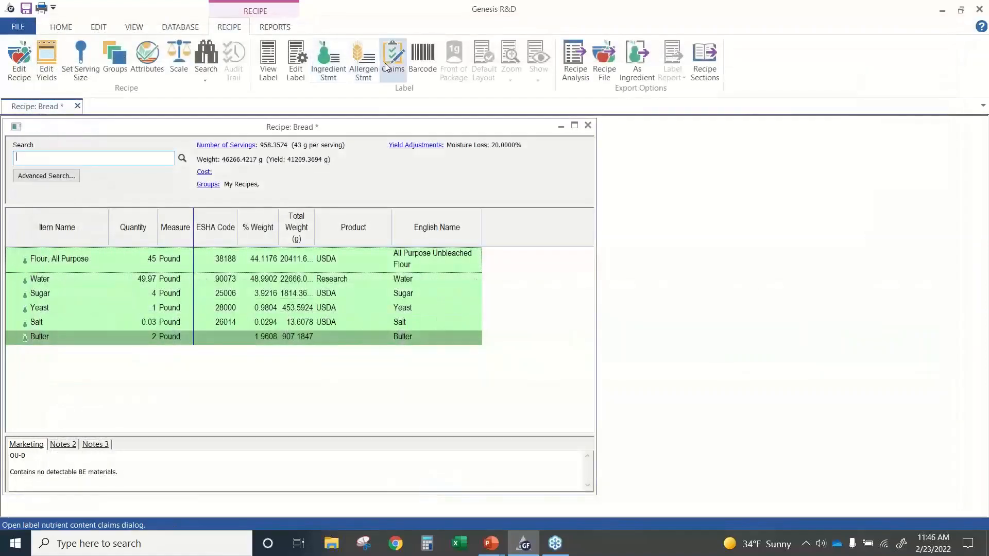
- Review the nutrient content claims available for the Bread recipe, moving the dialog aside, and cancel it
{"action": "left_click", "coordinate": [388, 68]}
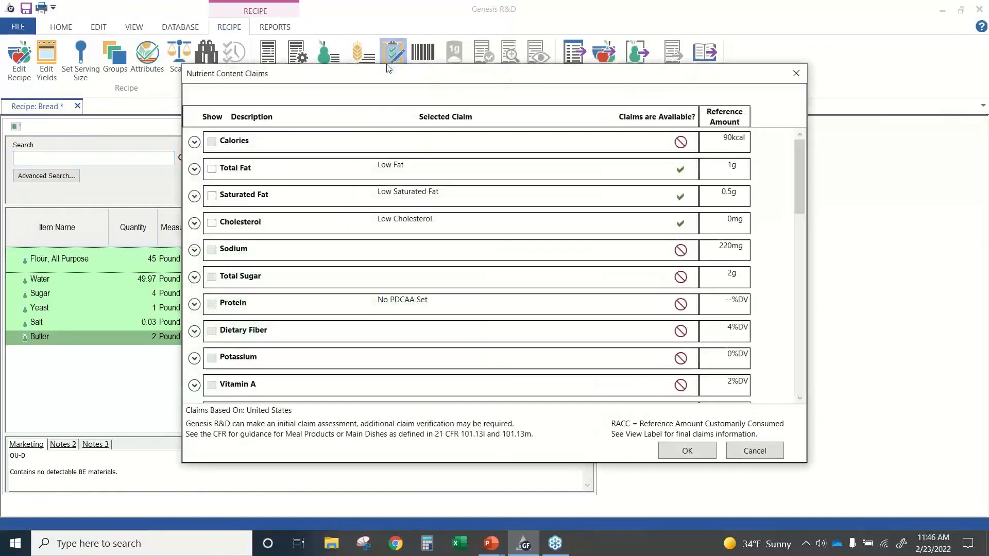
{"action": "left_click_drag", "start_coordinate": [390, 76], "coordinate": [287, 60]}
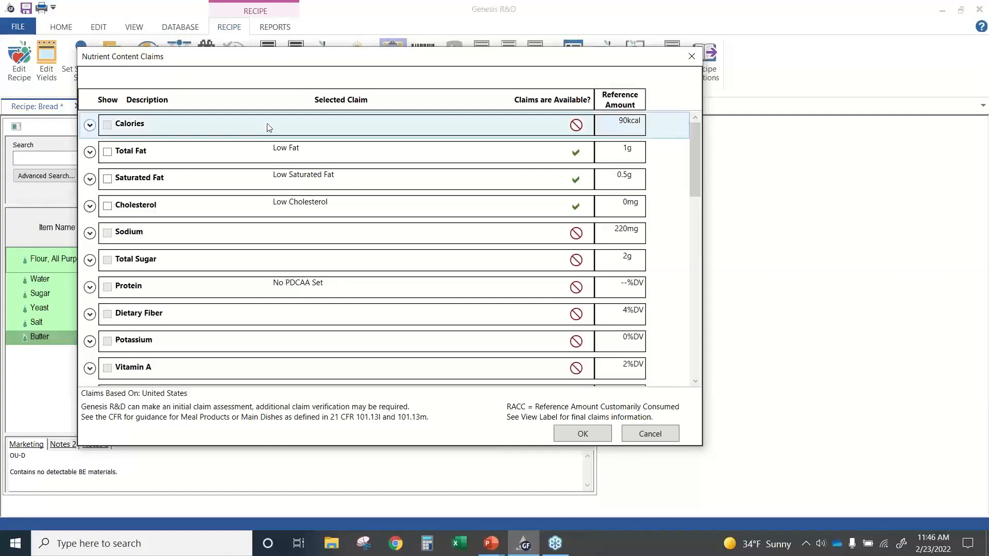
{"action": "left_click", "coordinate": [653, 435]}
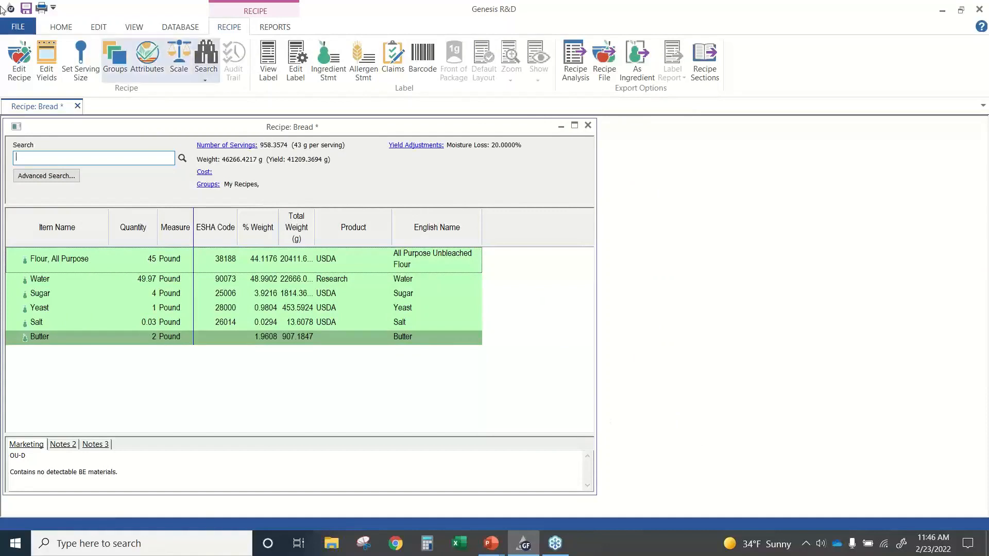
- Examine the Characteristics, Databases and Production groups in the Bread recipe's information, and leave without saving changes
{"action": "left_click", "coordinate": [15, 71]}
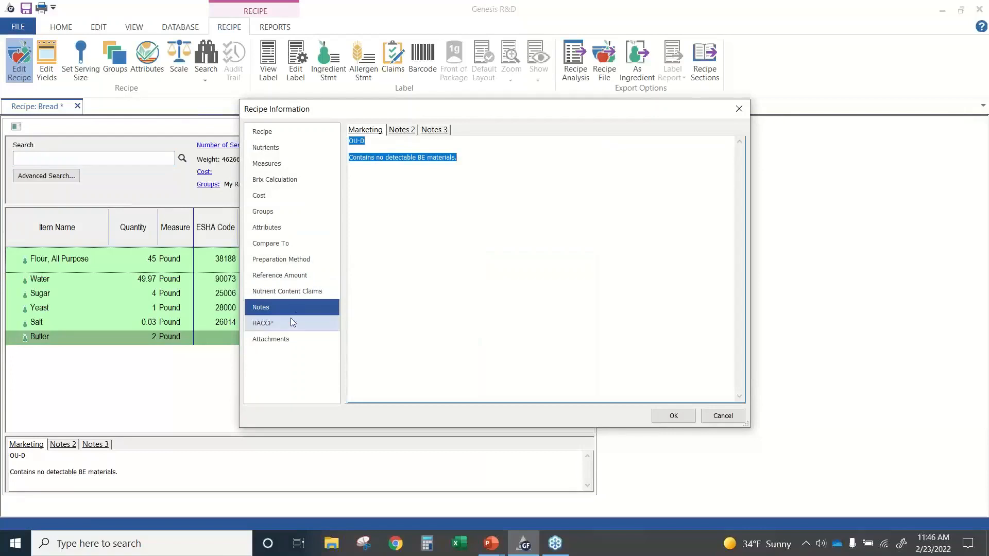
{"action": "left_click", "coordinate": [275, 211]}
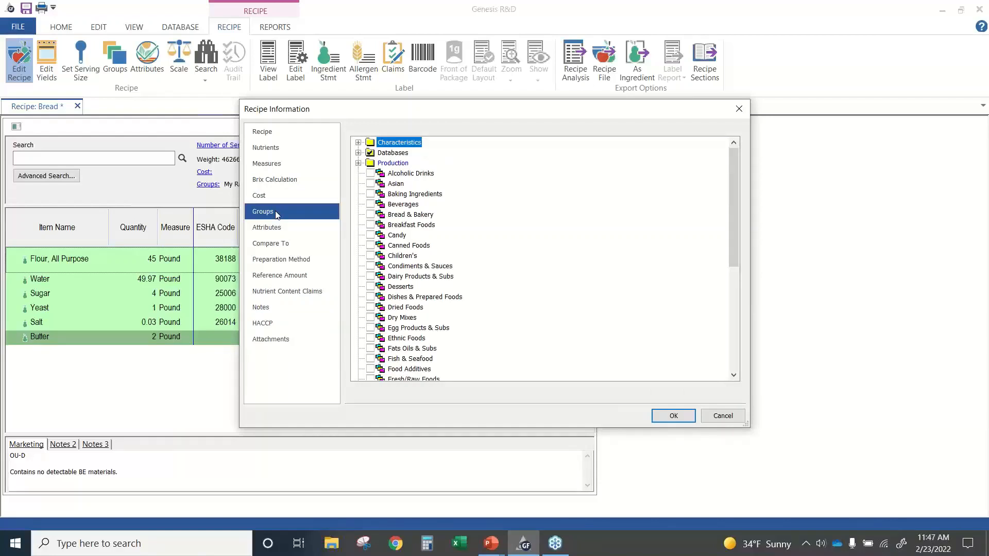
{"action": "left_click_drag", "start_coordinate": [397, 113], "coordinate": [263, 100]}
{"action": "left_click", "coordinate": [225, 130]}
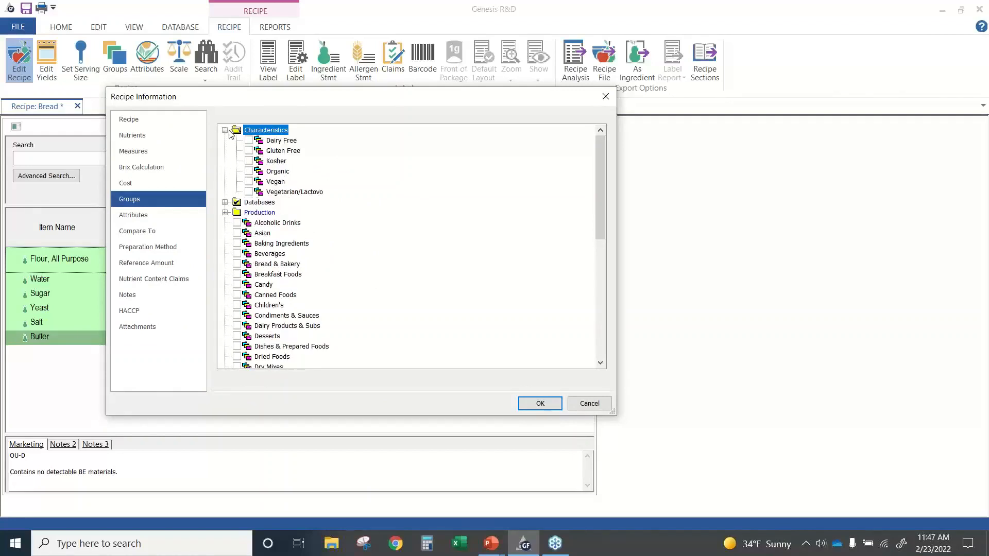
{"action": "left_click", "coordinate": [225, 130]}
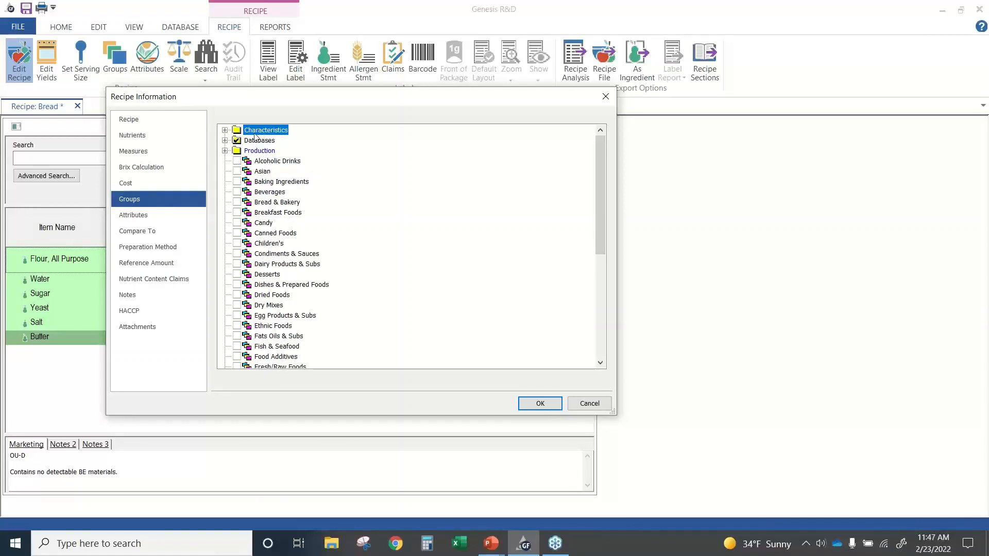
{"action": "left_click", "coordinate": [226, 141]}
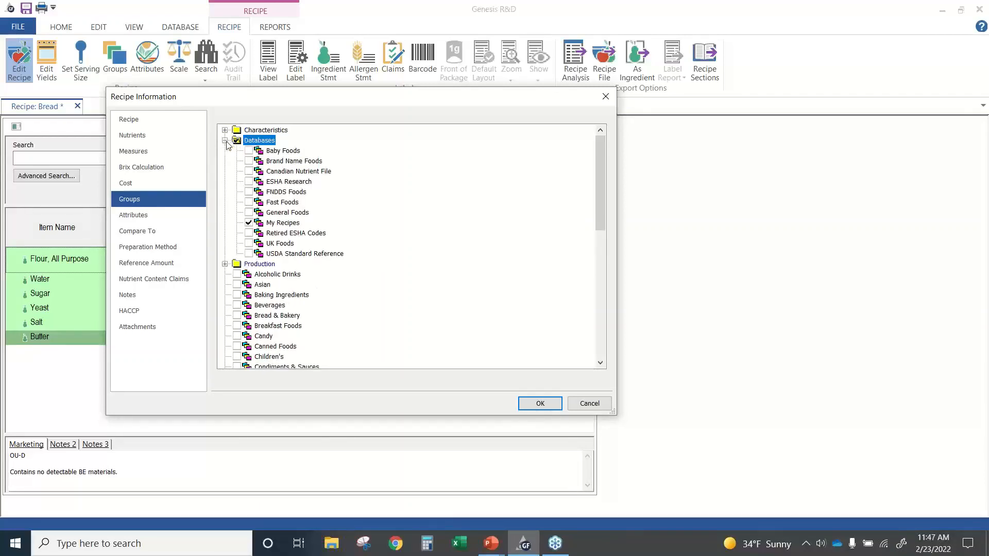
{"action": "left_click", "coordinate": [225, 141]}
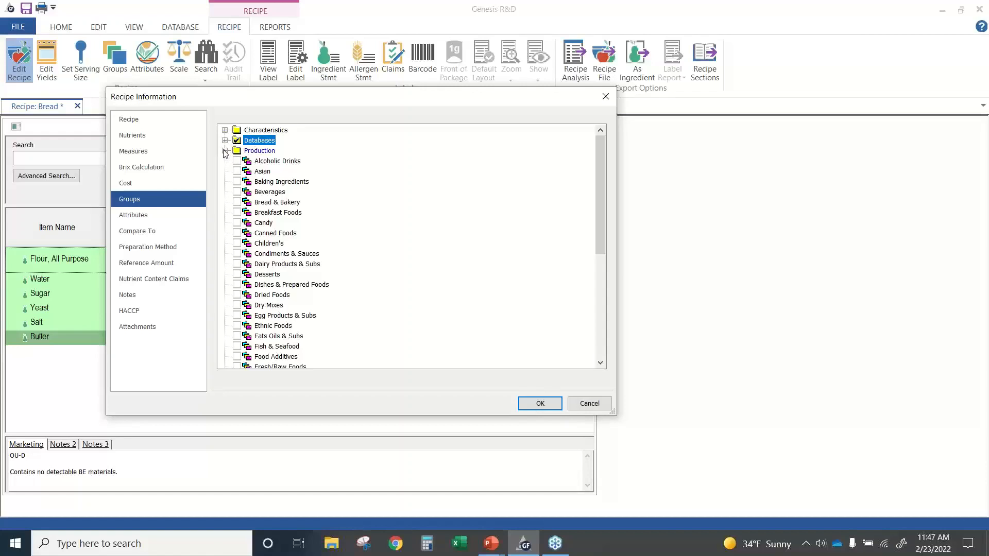
{"action": "left_click", "coordinate": [225, 151]}
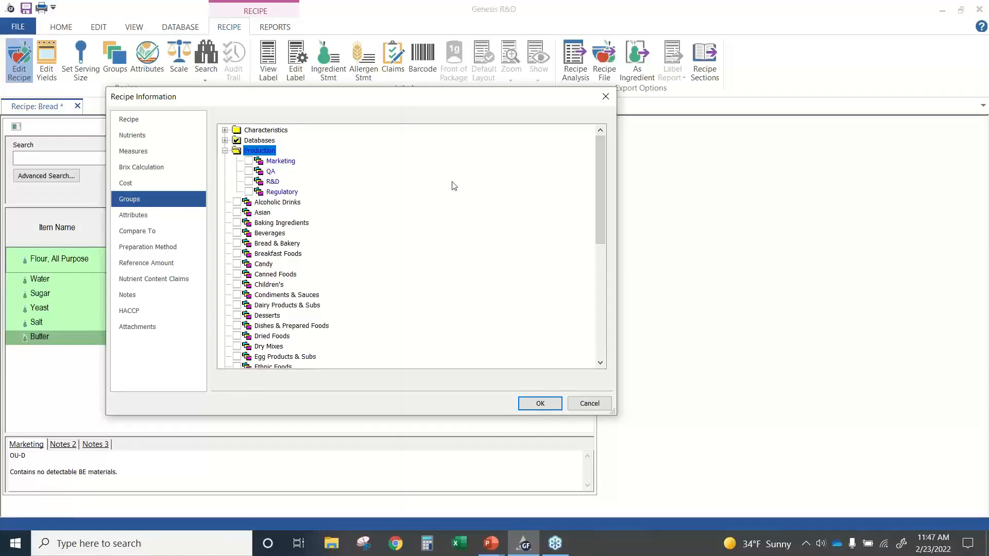
{"action": "left_click", "coordinate": [249, 192]}
{"action": "left_click", "coordinate": [588, 404]}
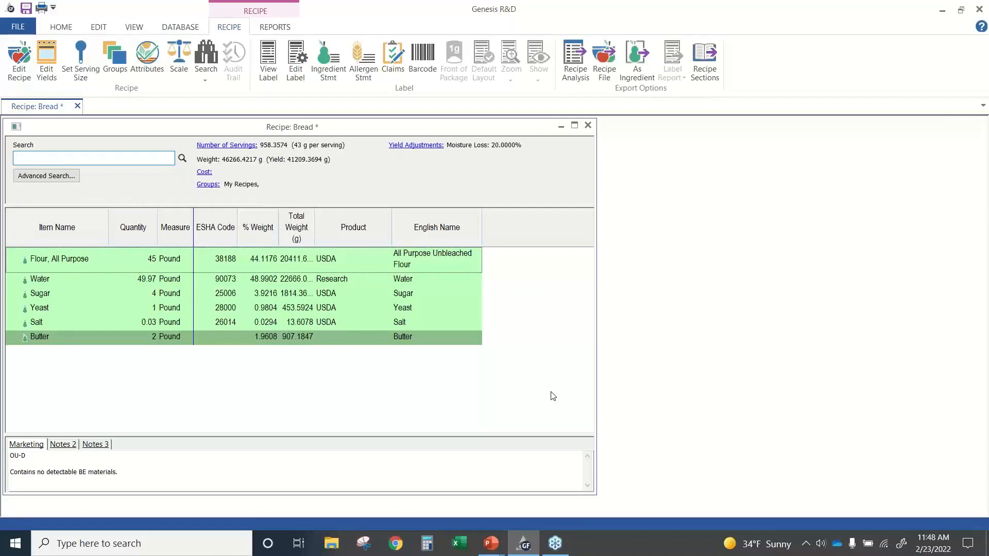
- Review the Bread recipe's attributes and their override and documentation options, and leave without saving changes
{"action": "left_click", "coordinate": [18, 65]}
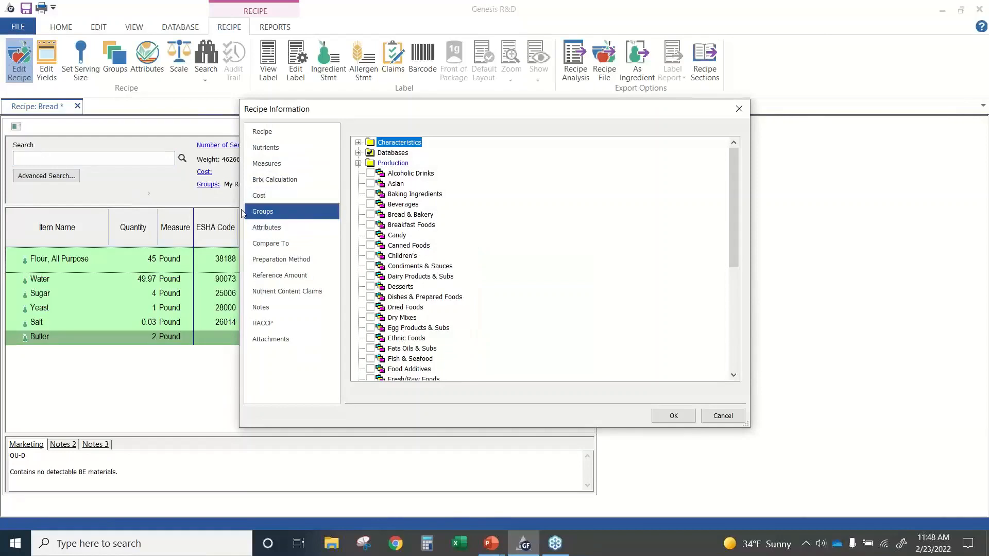
{"action": "left_click", "coordinate": [722, 415]}
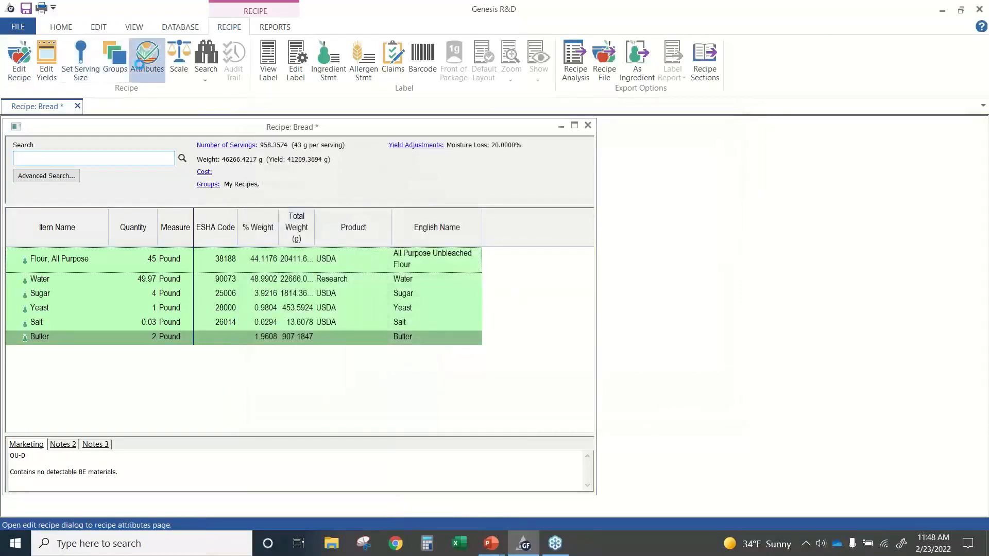
{"action": "left_click", "coordinate": [140, 64]}
{"action": "left_click_drag", "start_coordinate": [472, 107], "coordinate": [404, 115]}
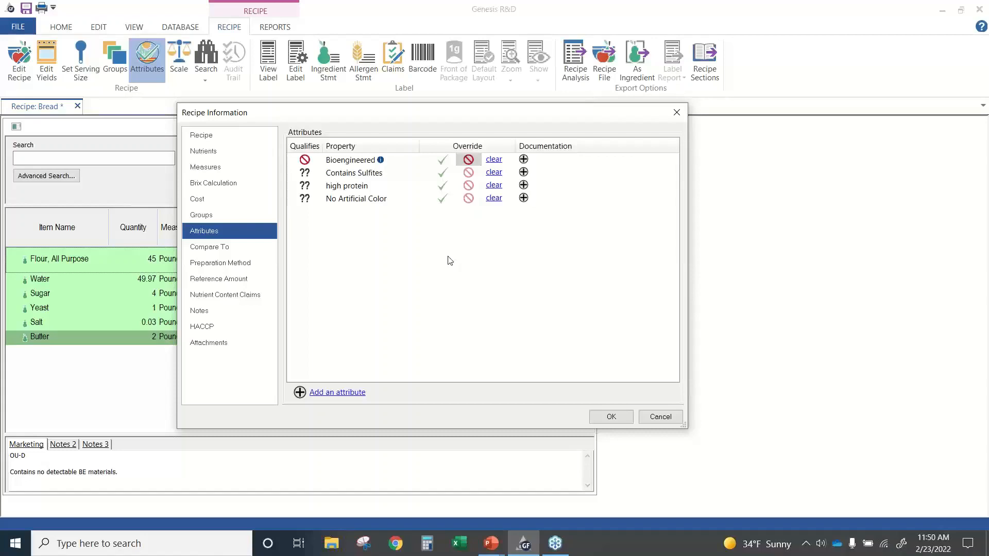
{"action": "left_click", "coordinate": [661, 418]}
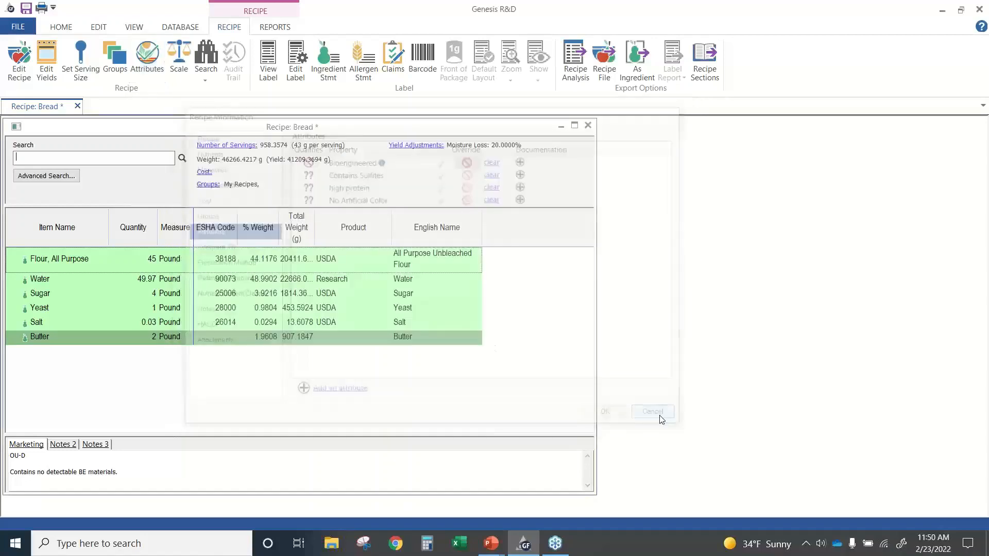
- Close the Bread recipe without saving its changes
{"action": "left_click", "coordinate": [588, 126]}
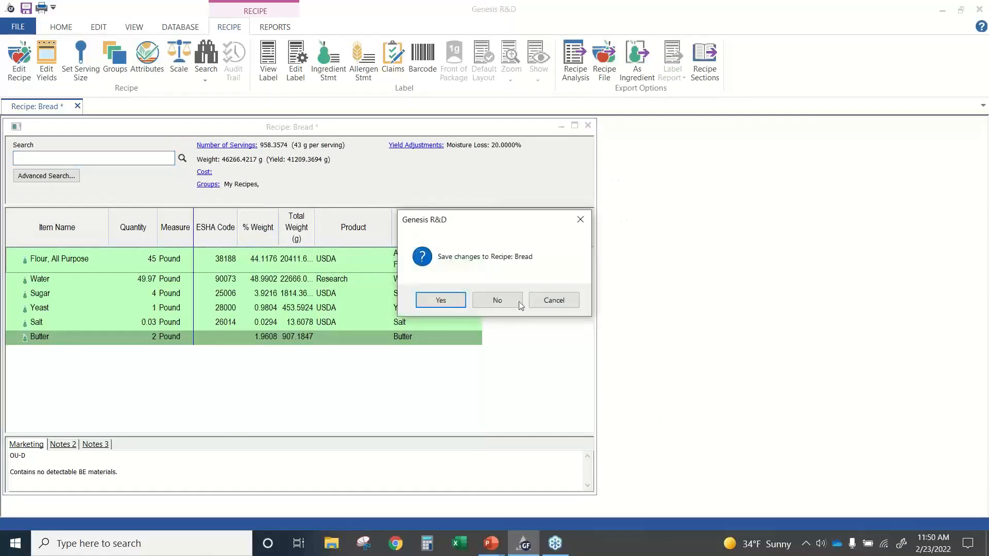
{"action": "left_click", "coordinate": [498, 300]}
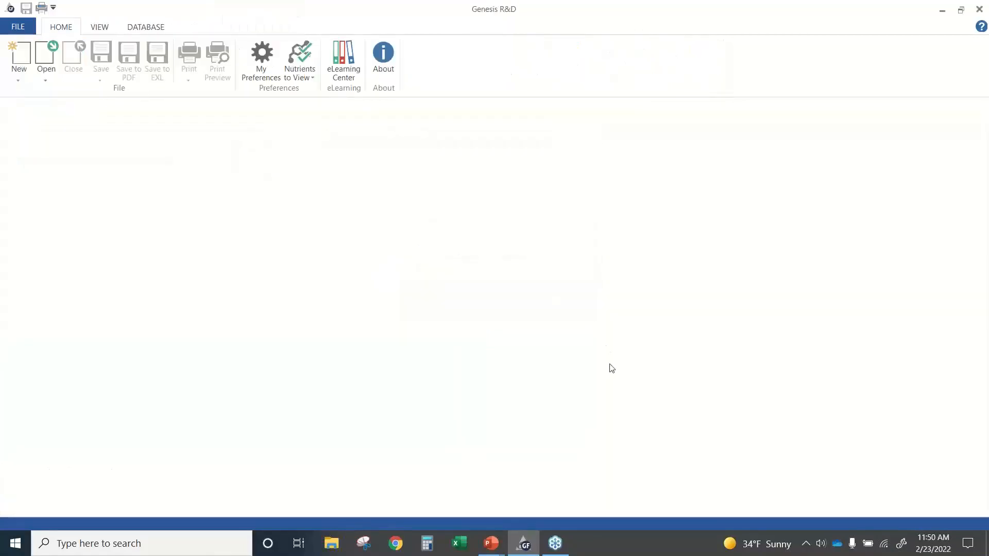